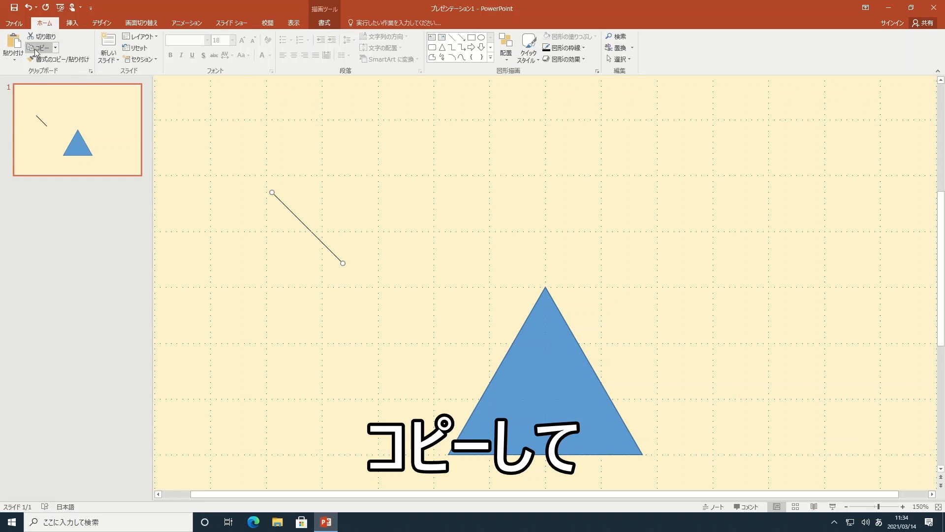
# Paste copies of the copied line and fit one vertically from the triangle's apex down to the grid point at its center.
pyautogui.click(14, 45)
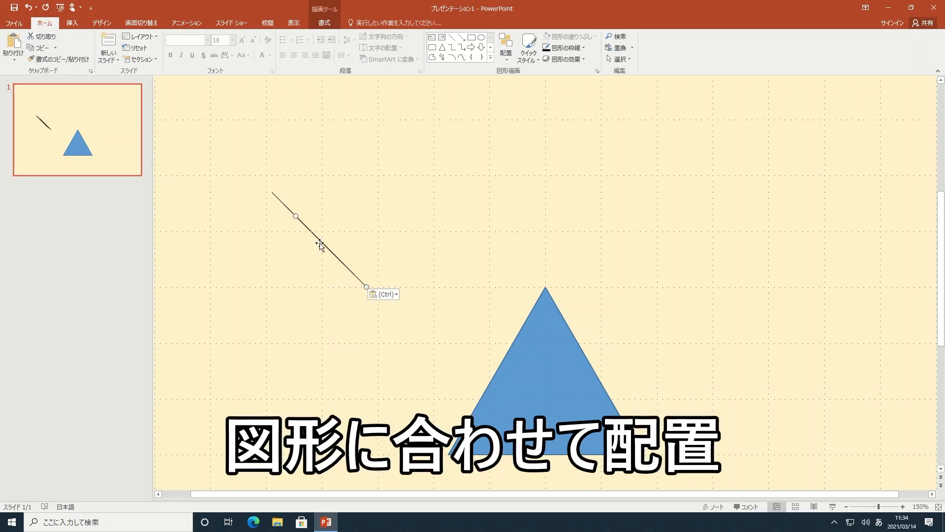
pyautogui.moveTo(325, 247); pyautogui.dragTo(510, 344)
pyautogui.moveTo(479, 312); pyautogui.dragTo(545, 288)
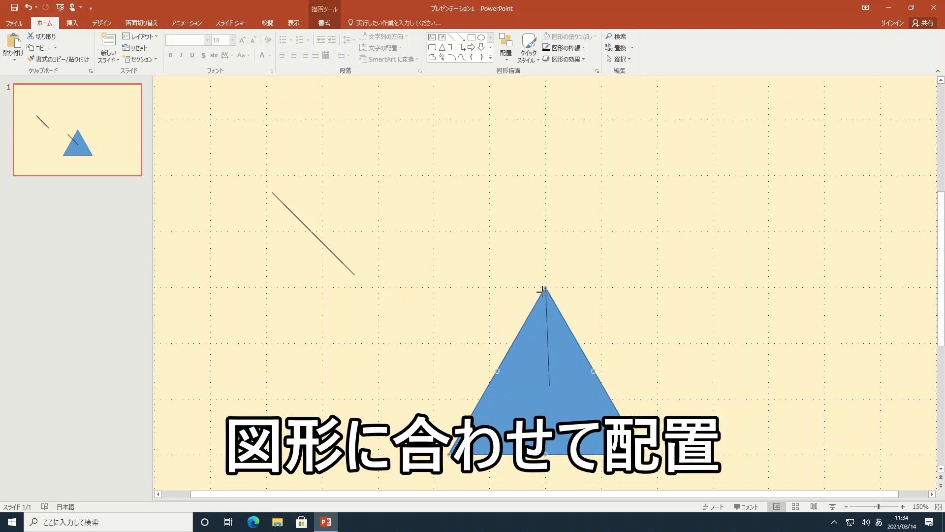
pyautogui.moveTo(549, 386); pyautogui.dragTo(546, 397)
# Fit the two remaining lines from the triangle's lower left and lower right corners to the inner end of the vertical line.
pyautogui.moveTo(350, 272); pyautogui.dragTo(516, 416)
pyautogui.moveTo(449, 351); pyautogui.dragTo(449, 454)
pyautogui.moveTo(520, 420); pyautogui.dragTo(546, 399)
pyautogui.moveTo(332, 256); pyautogui.dragTo(643, 454)
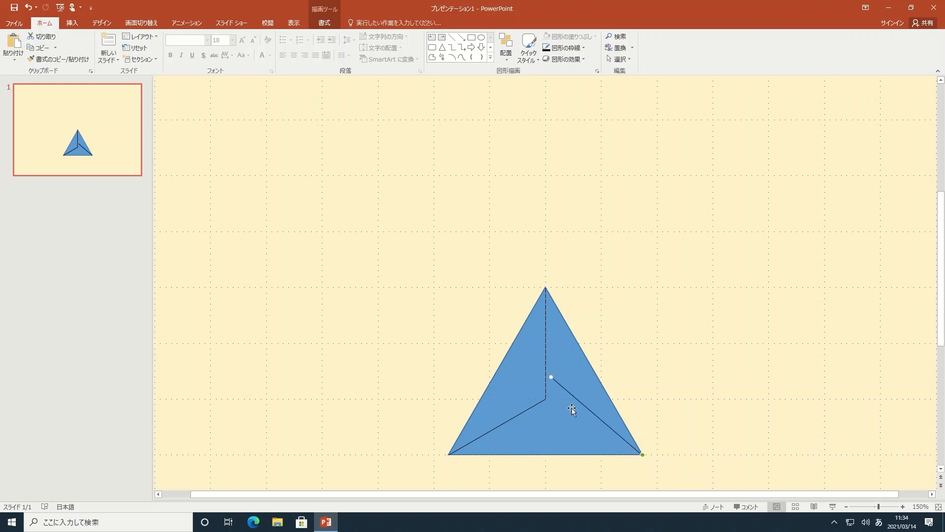
pyautogui.moveTo(551, 376); pyautogui.dragTo(546, 399)
# Select the triangle with its three inner lines and group them into one object.
pyautogui.moveTo(392, 247); pyautogui.dragTo(682, 481)
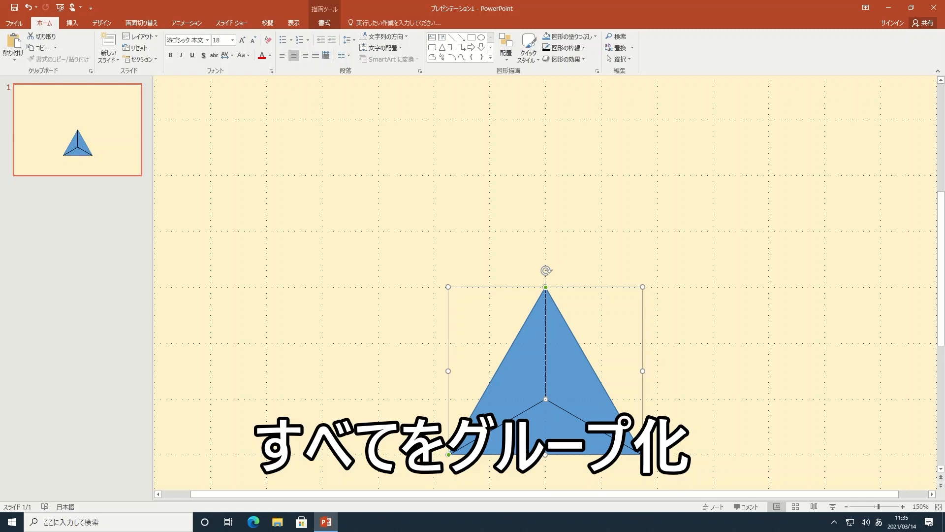
pyautogui.click(324, 23)
pyautogui.click(660, 54)
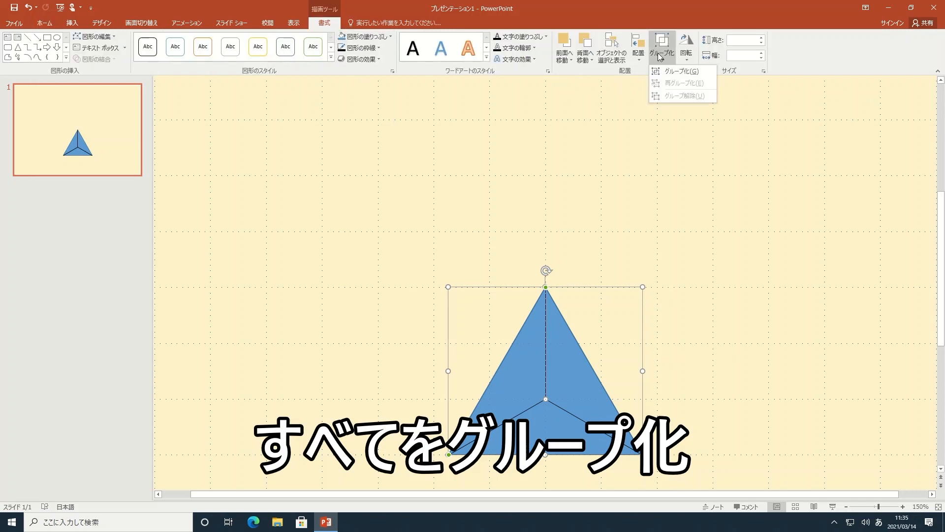
pyautogui.click(682, 71)
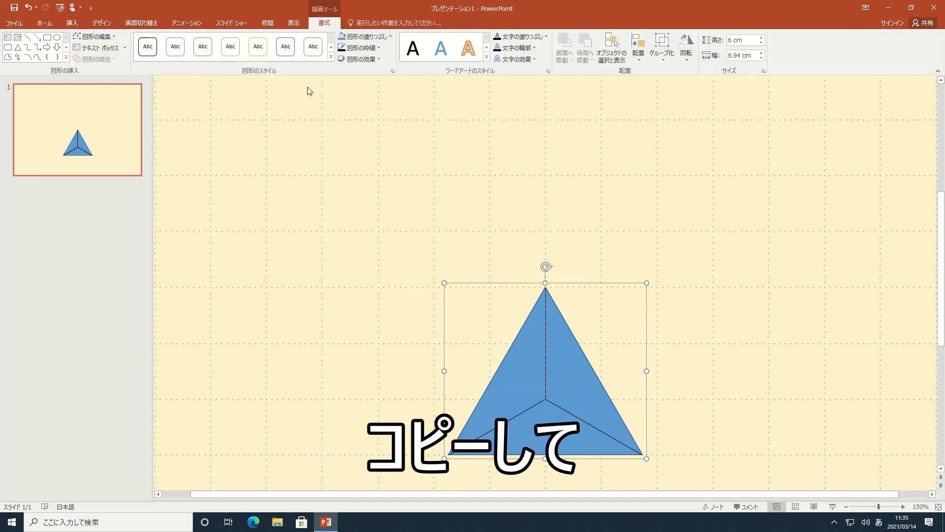
# Duplicate the grouped triangle and flip the copy vertically.
pyautogui.click(45, 23)
pyautogui.click(40, 48)
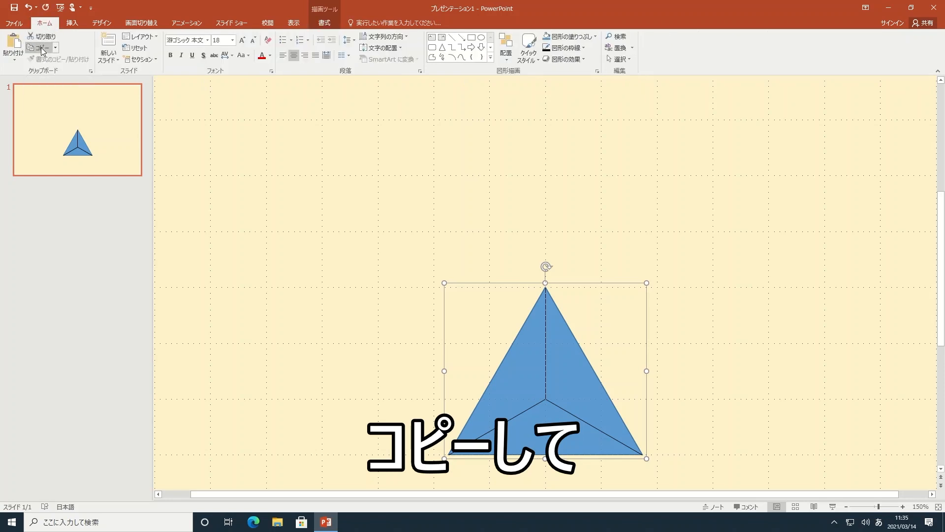
pyautogui.click(14, 42)
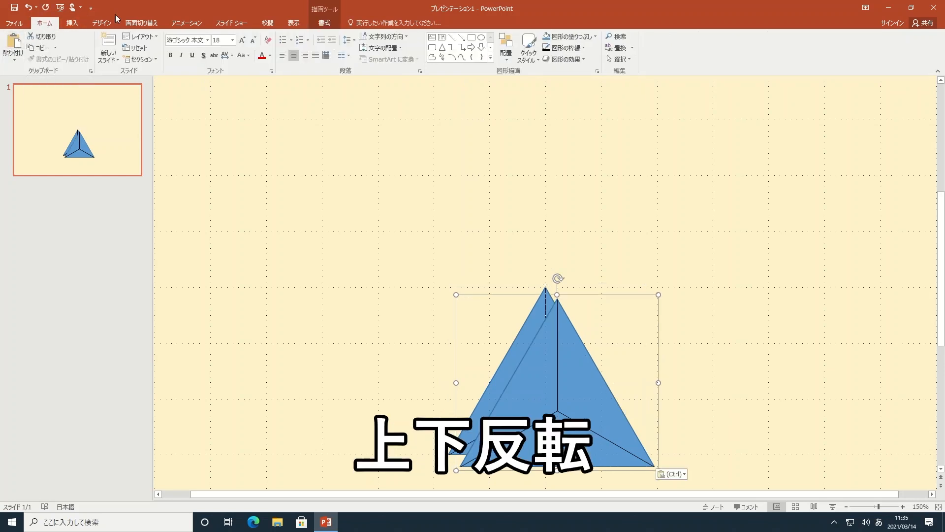
pyautogui.click(322, 23)
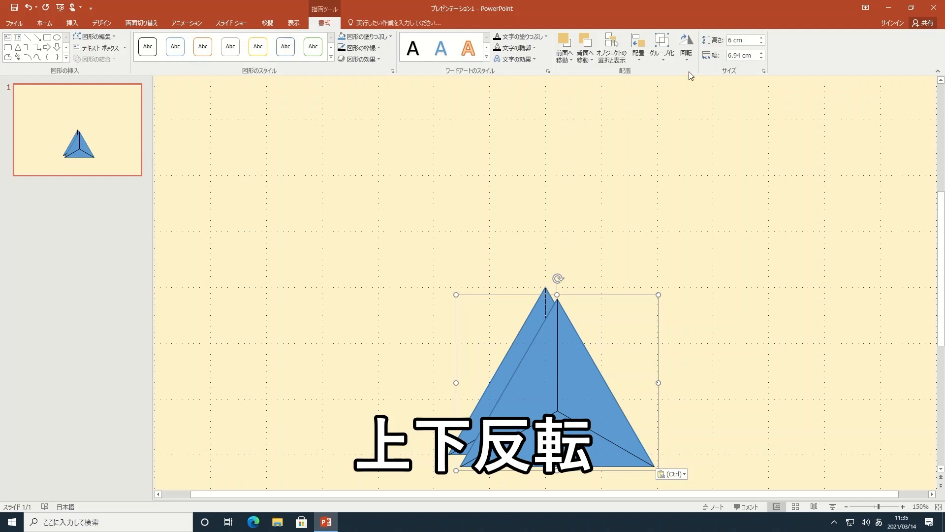
pyautogui.click(687, 50)
pyautogui.click(730, 98)
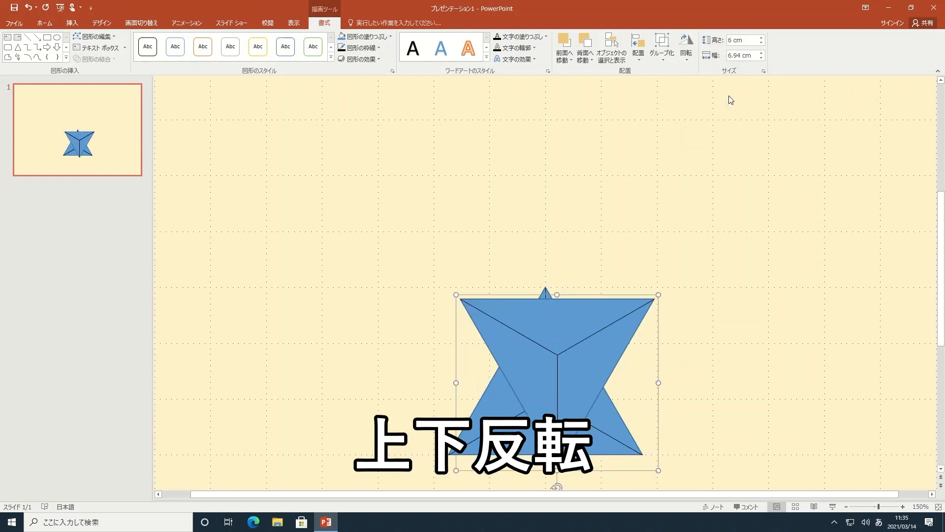
# Center the flipped triangle horizontally on the slide and move it up until its tip meets the lower triangle's apex.
pyautogui.click(638, 49)
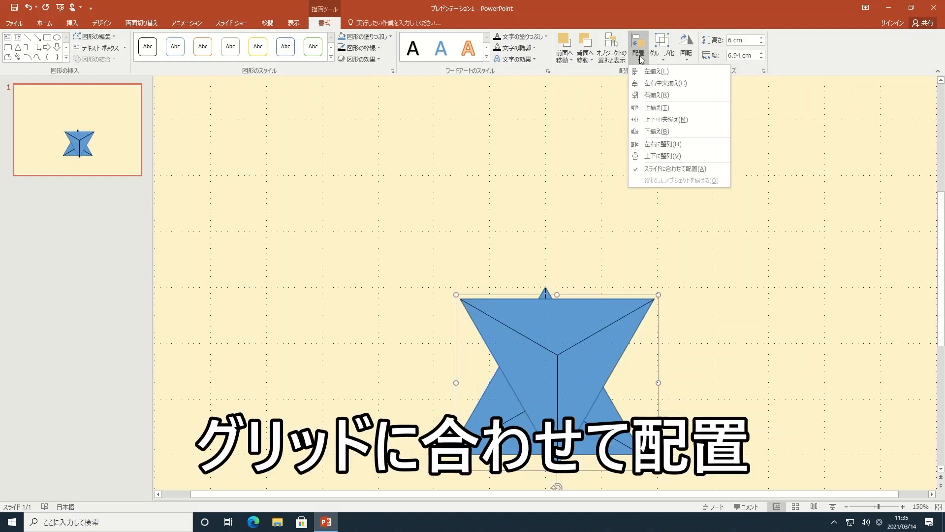
pyautogui.click(660, 84)
pyautogui.press('Up')
pyautogui.press('Up')
pyautogui.press('Up')
pyautogui.press('Up')
pyautogui.press('Up')
pyautogui.press('Up')
pyautogui.press('Up')
pyautogui.press('Up')
pyautogui.press('Up')
pyautogui.press('Up')
pyautogui.press('Up')
pyautogui.press('Up')
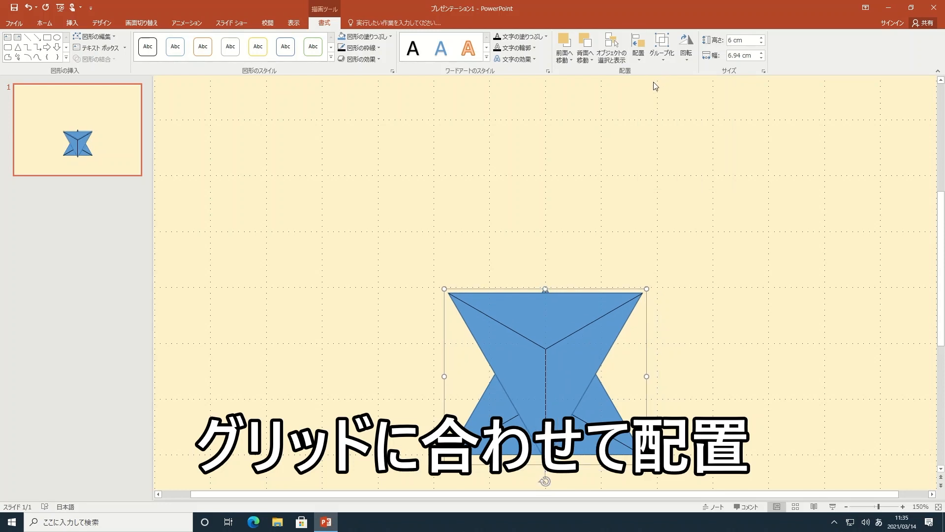
pyautogui.press('Up')
pyautogui.press('Up')
pyautogui.press('Up')
pyautogui.press('Up')
pyautogui.press('Up')
pyautogui.press('Up')
pyautogui.press('Up')
pyautogui.press('Up')
pyautogui.press('Up')
pyautogui.press('Up')
pyautogui.press('Up')
pyautogui.press('Up')
pyautogui.press('Up')
pyautogui.press('Up')
pyautogui.press('Up')
pyautogui.press('Up')
pyautogui.press('Up')
pyautogui.press('Up')
pyautogui.press('Up')
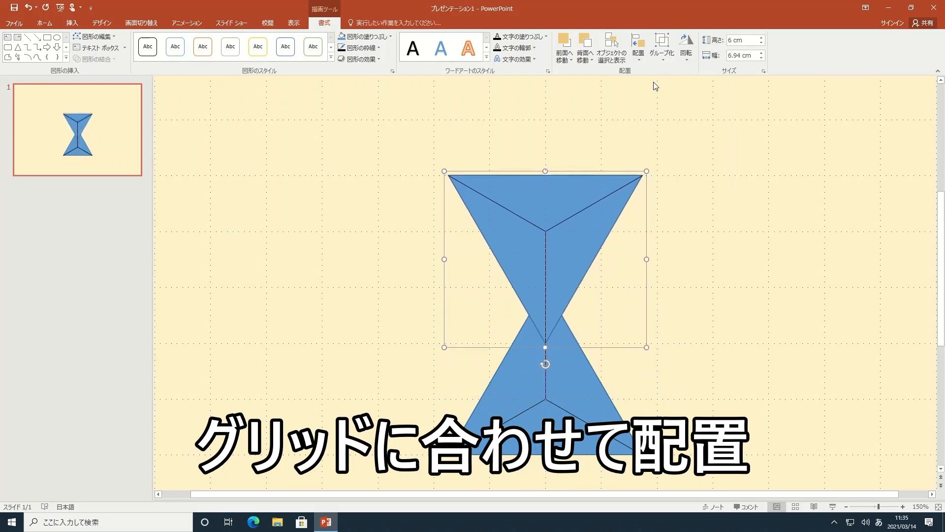
pyautogui.press('Up')
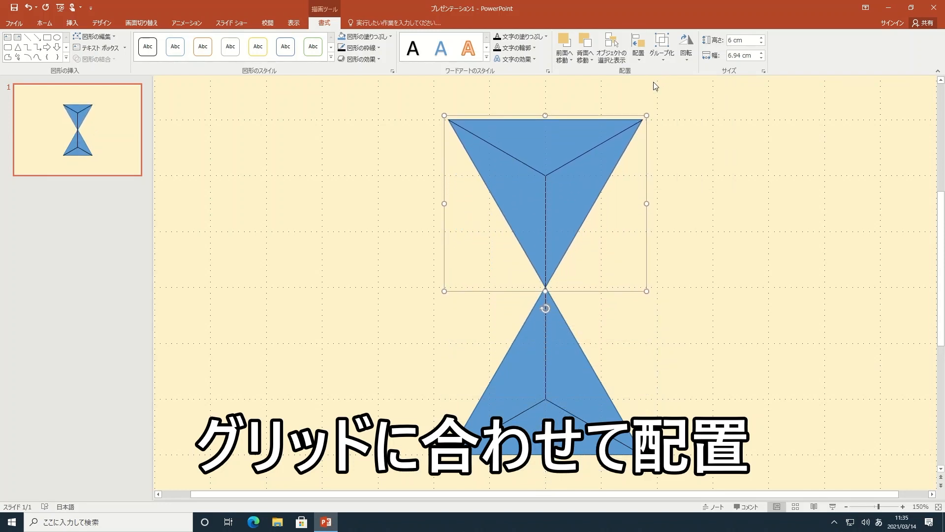
# Select both triangles and group them into one hourglass shape.
pyautogui.moveTo(382, 88); pyautogui.dragTo(716, 468)
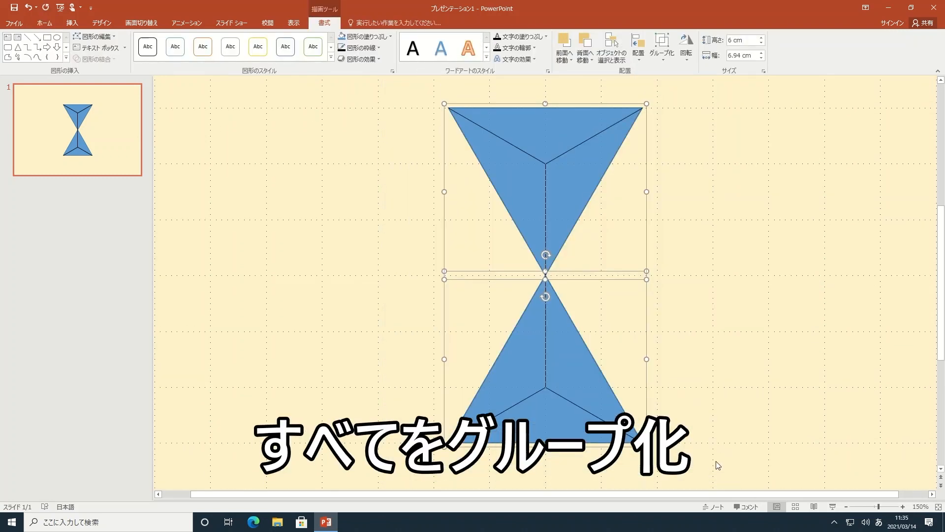
pyautogui.scroll(1, 717, 464)
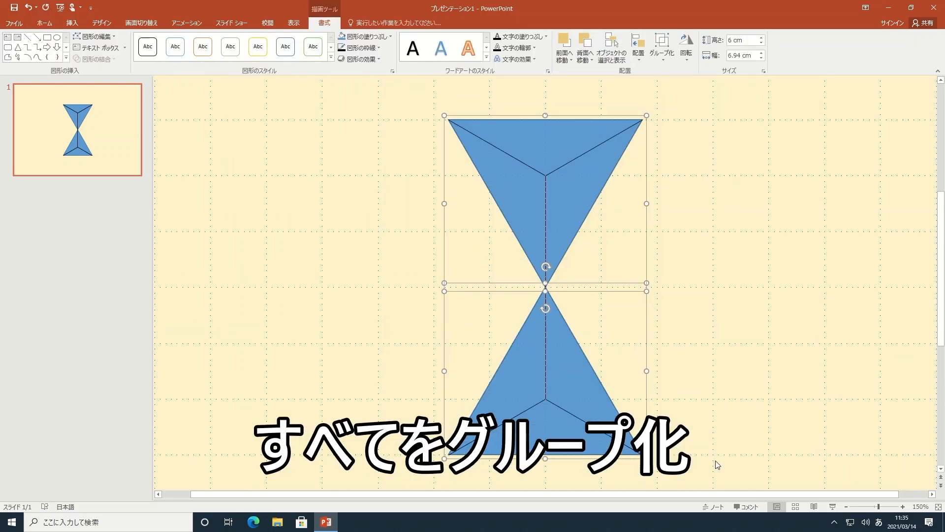
pyautogui.click(663, 52)
pyautogui.click(687, 72)
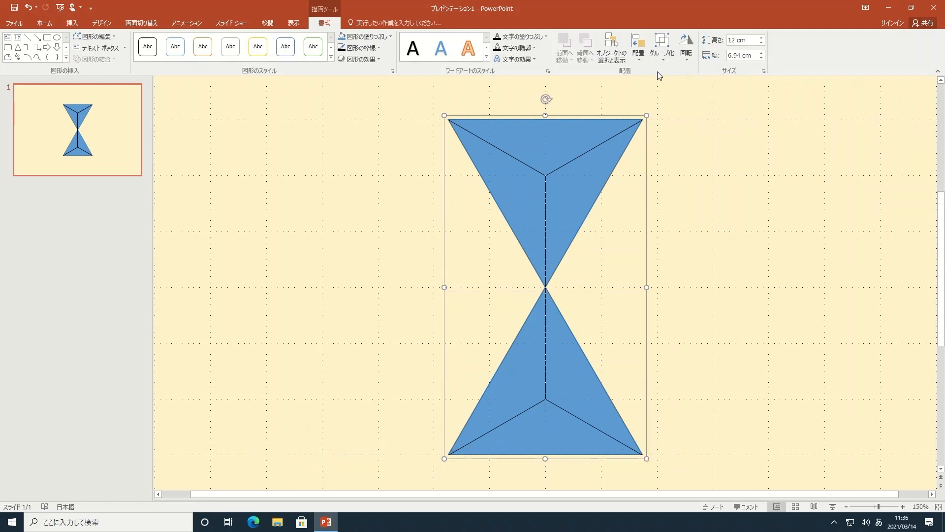
# Duplicate the hourglass group and set the copy's rotation to 60°.
pyautogui.click(46, 23)
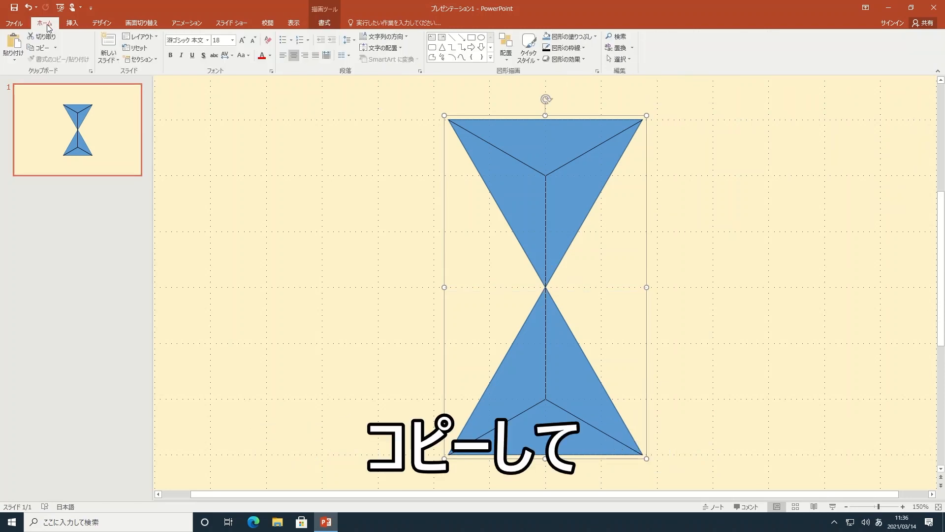
pyautogui.click(42, 47)
pyautogui.click(16, 45)
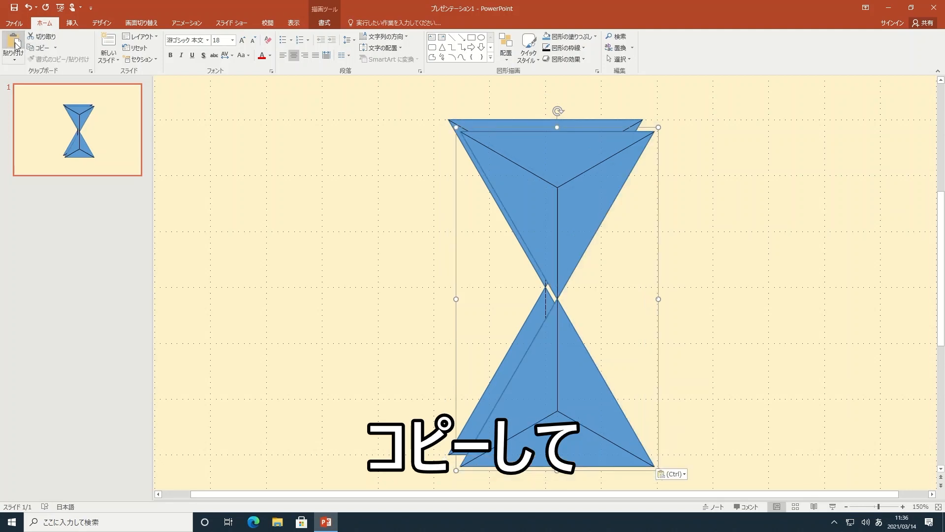
pyautogui.click(324, 23)
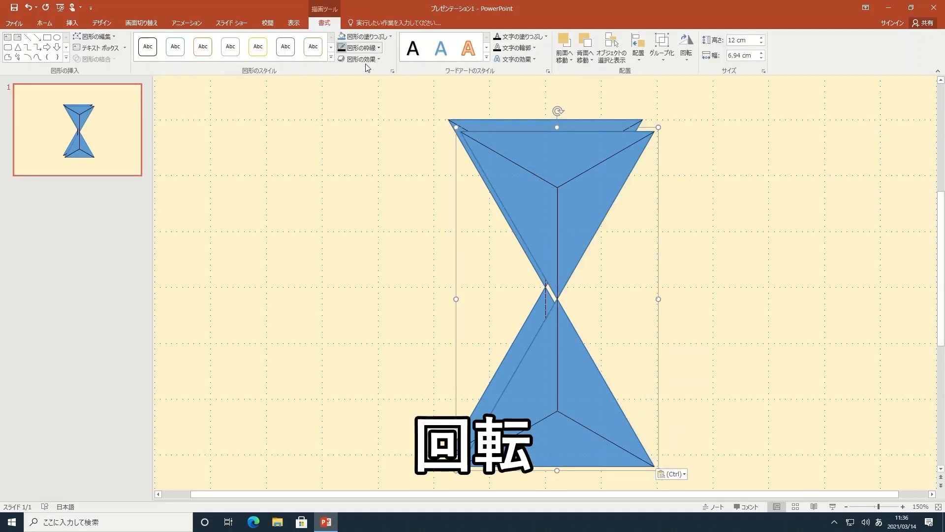
pyautogui.click(763, 73)
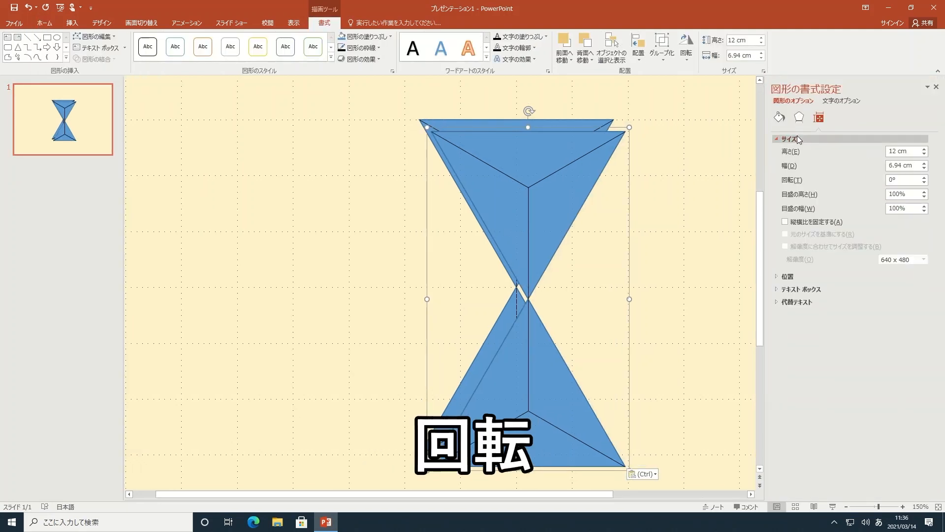
pyautogui.click(906, 183)
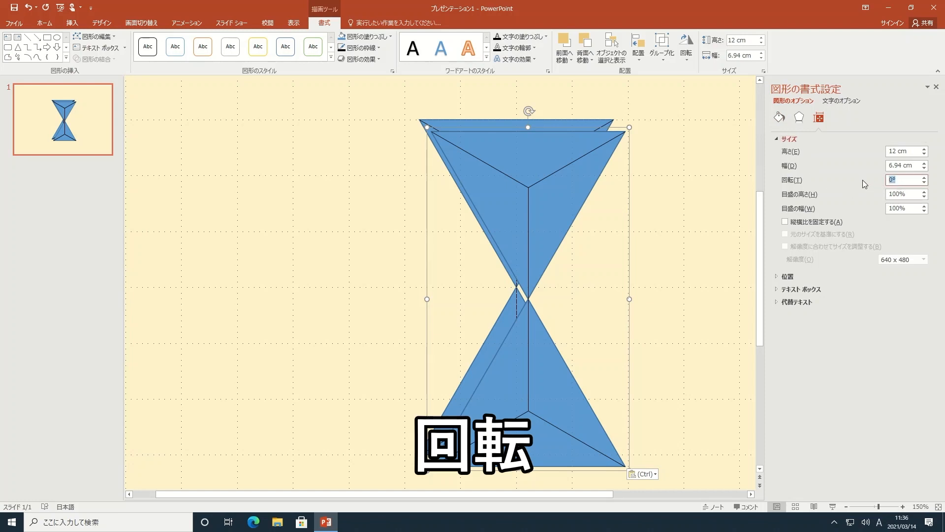
pyautogui.write('60')
pyautogui.press('Return')
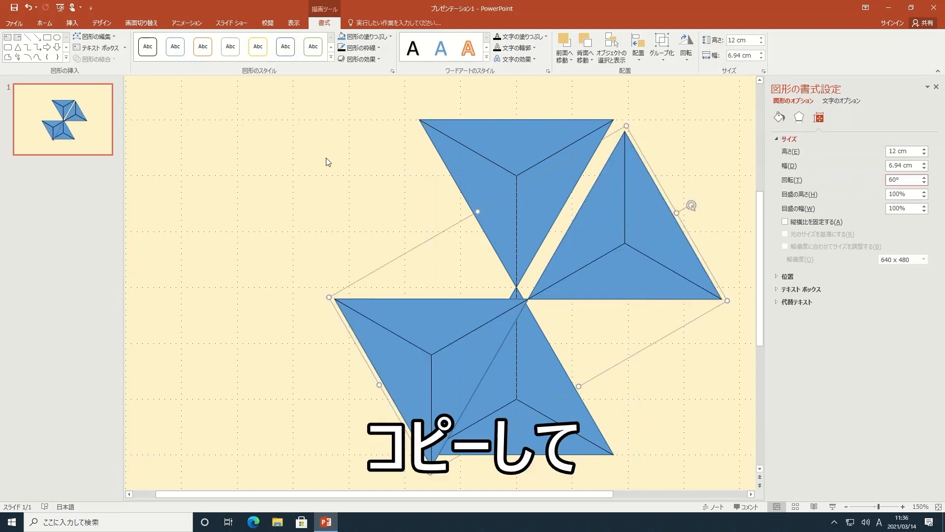
# Paste another copy of the hourglass group and set its rotation to 120°.
pyautogui.click(45, 23)
pyautogui.click(13, 45)
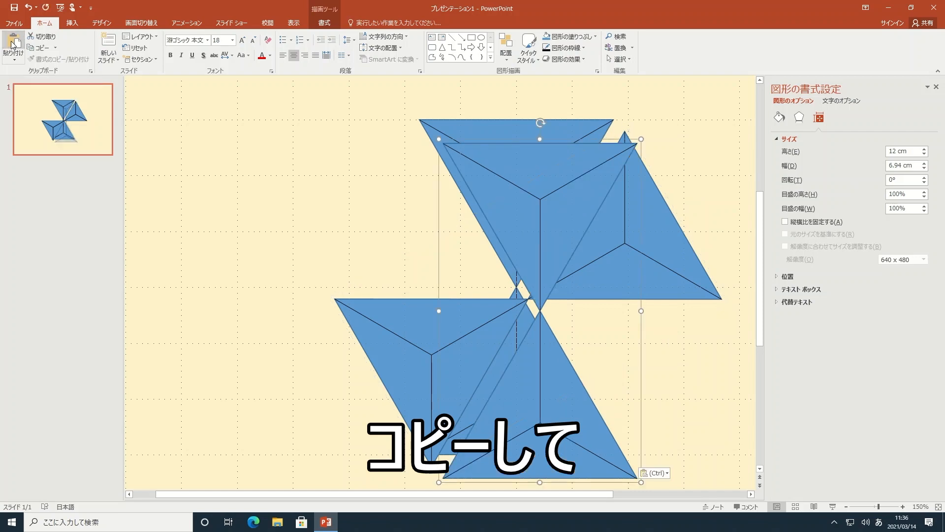
pyautogui.click(910, 183)
pyautogui.write('120')
pyautogui.press('Return')
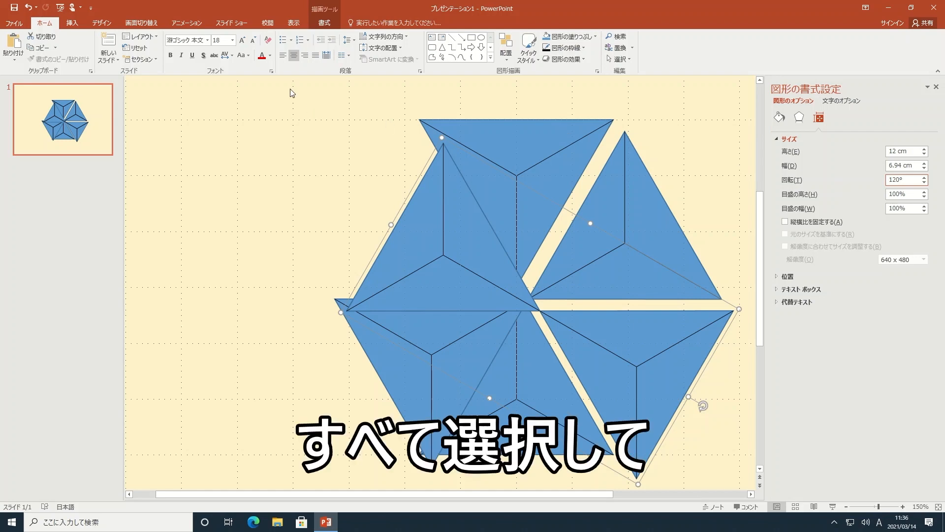
# Align all three hourglass groups by their horizontal and vertical centers and group them into one hexagon.
pyautogui.moveTo(290, 89); pyautogui.dragTo(746, 485)
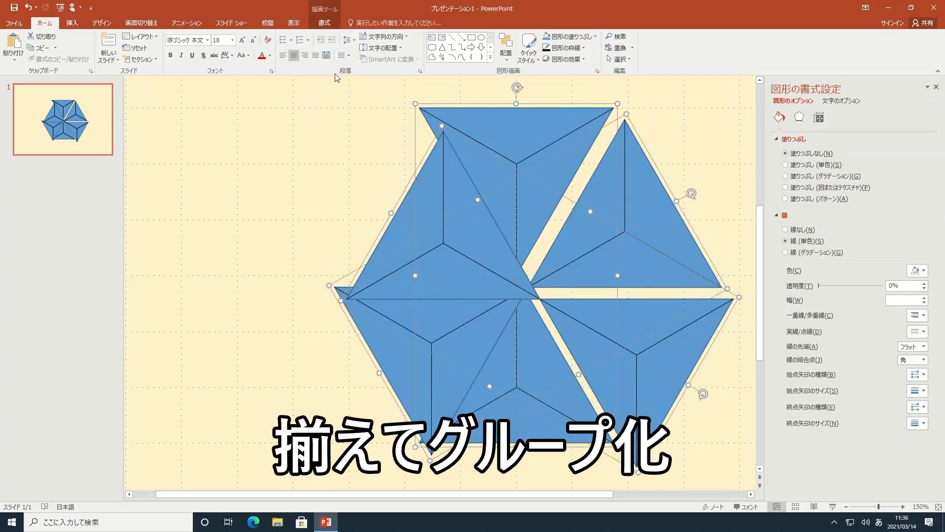
pyautogui.click(323, 24)
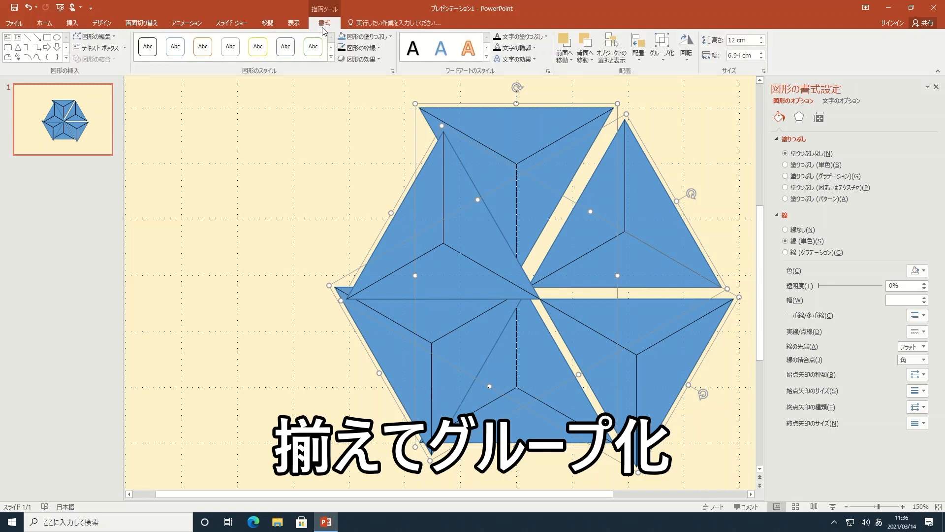
pyautogui.click(639, 50)
pyautogui.click(660, 84)
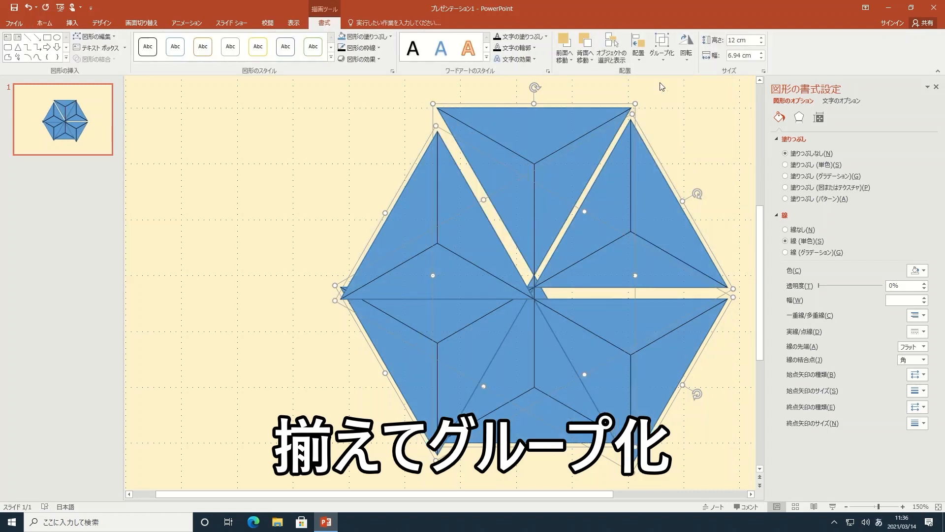
pyautogui.click(639, 50)
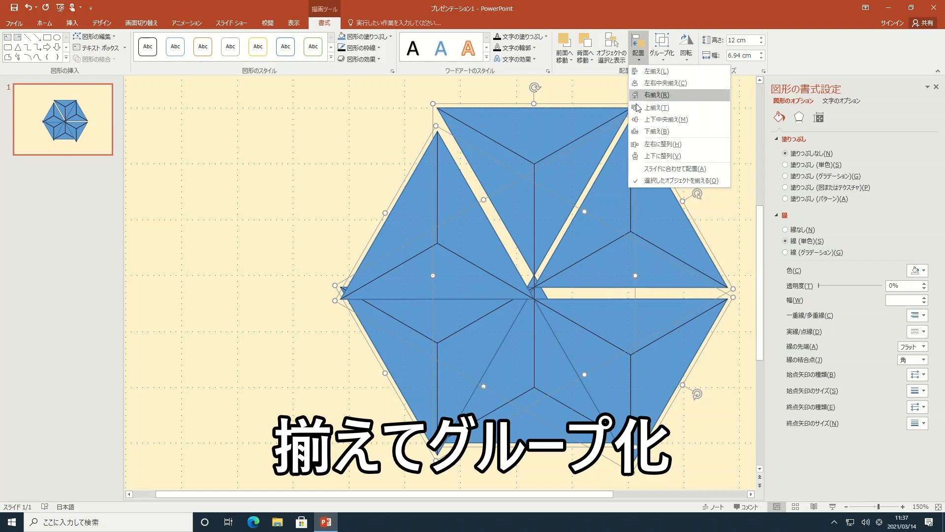
pyautogui.click(661, 122)
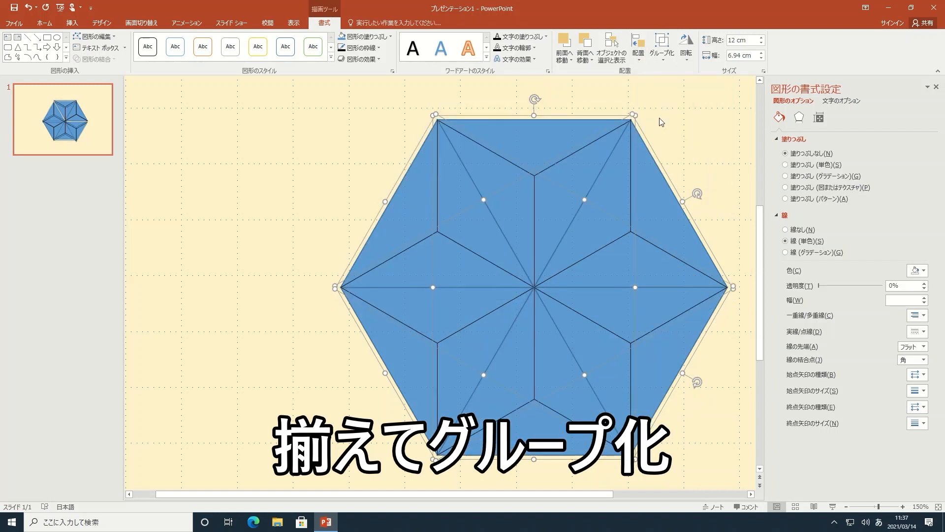
pyautogui.click(665, 58)
pyautogui.click(702, 72)
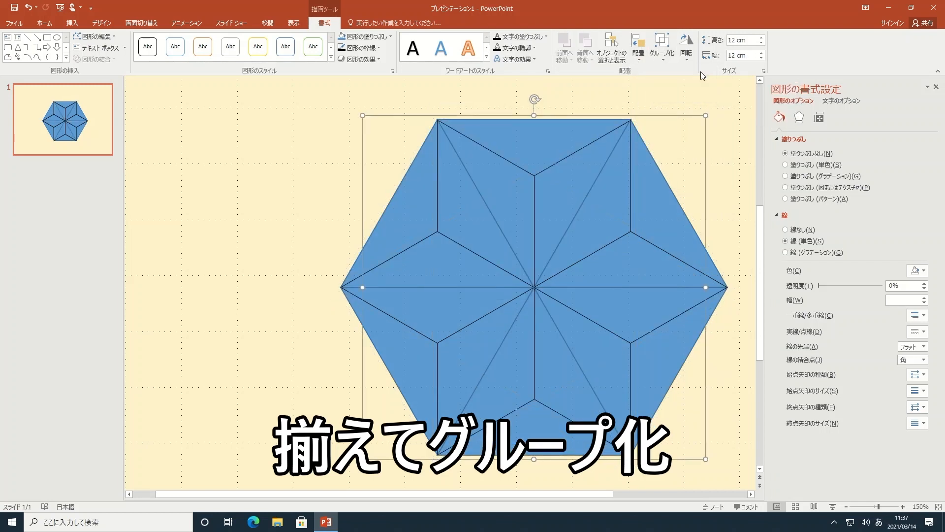
# Set the hexagon group's rotation to 30°.
pyautogui.click(819, 118)
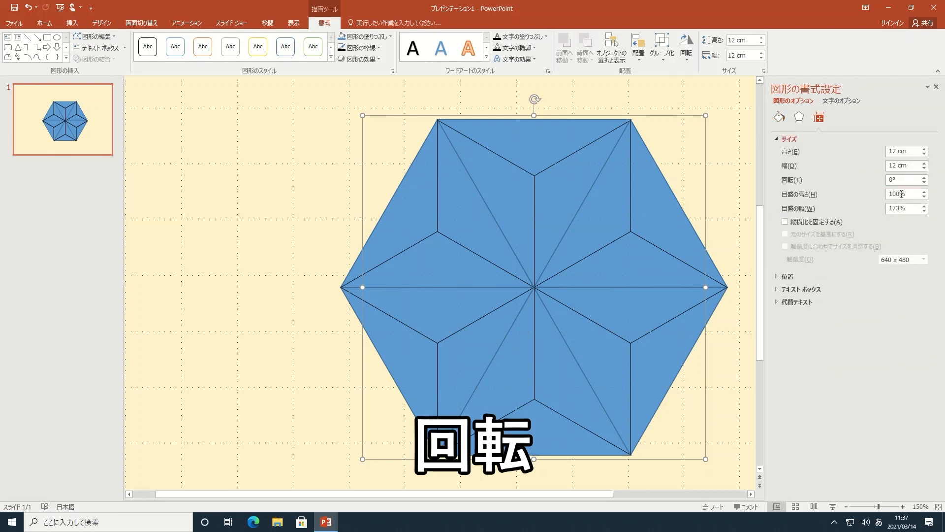
pyautogui.click(892, 181)
pyautogui.write('30')
pyautogui.press('Return')
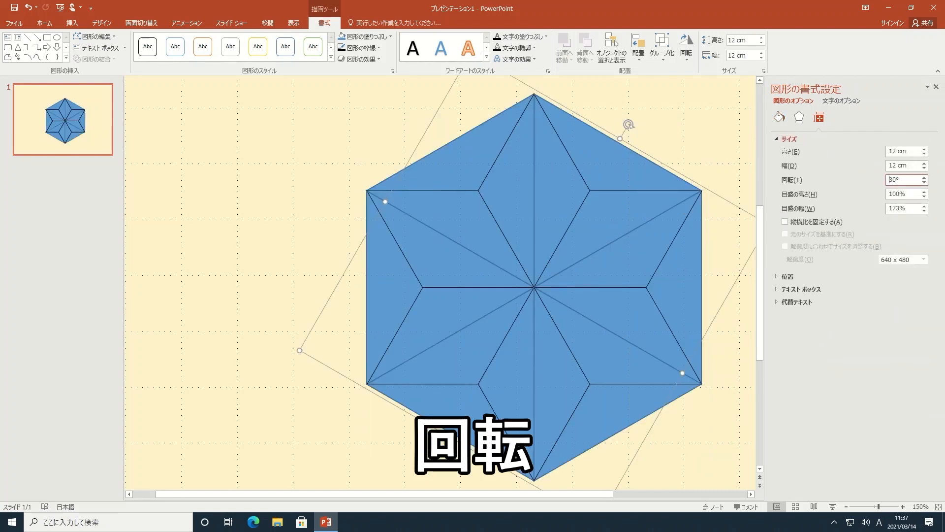
# Fill the hexagon group with a light salmon pink from the standard colors.
pyautogui.click(374, 37)
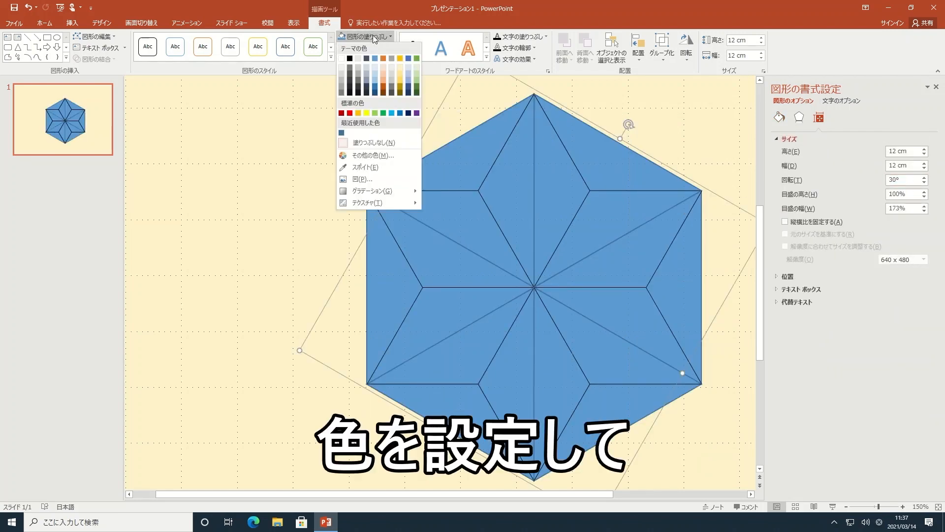
pyautogui.click(372, 155)
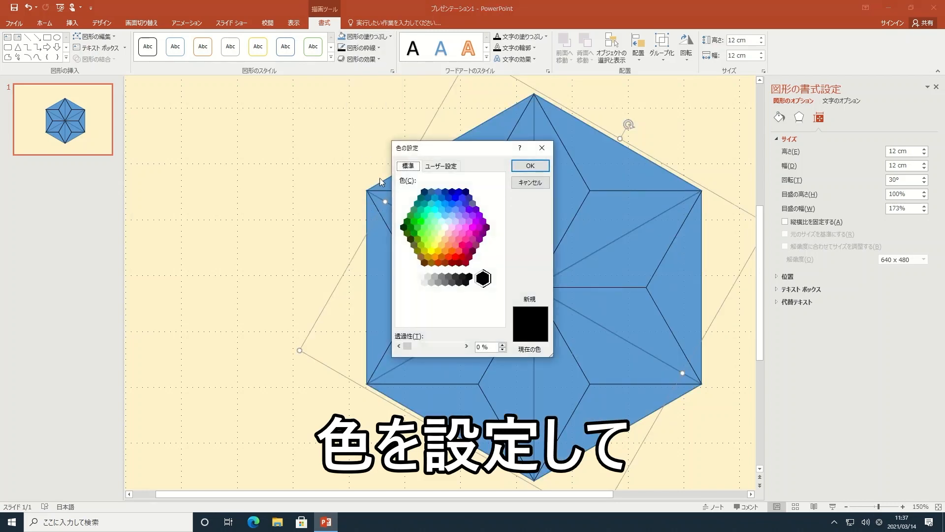
pyautogui.click(452, 240)
pyautogui.click(532, 166)
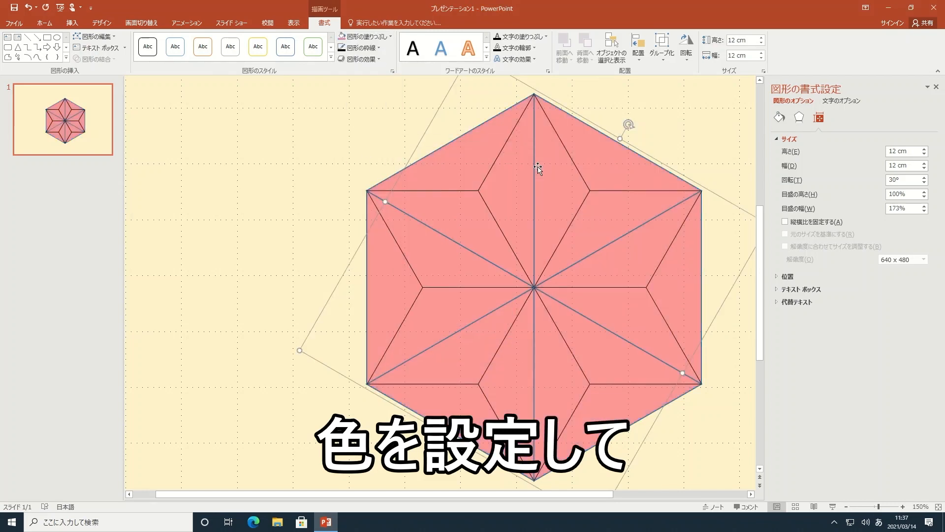
# Set the hexagon group's outline to a dark crimson standard color with a 4.5 pt weight.
pyautogui.click(372, 49)
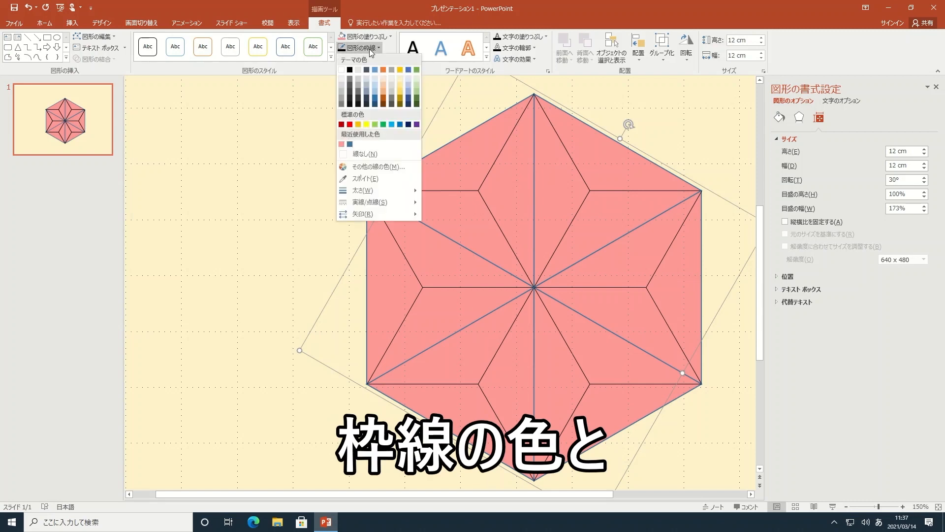
pyautogui.click(375, 166)
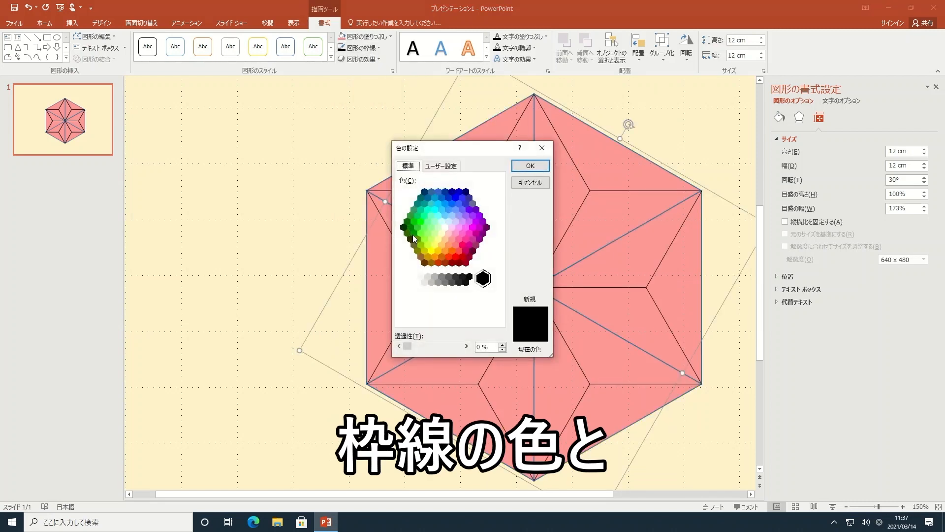
pyautogui.click(469, 257)
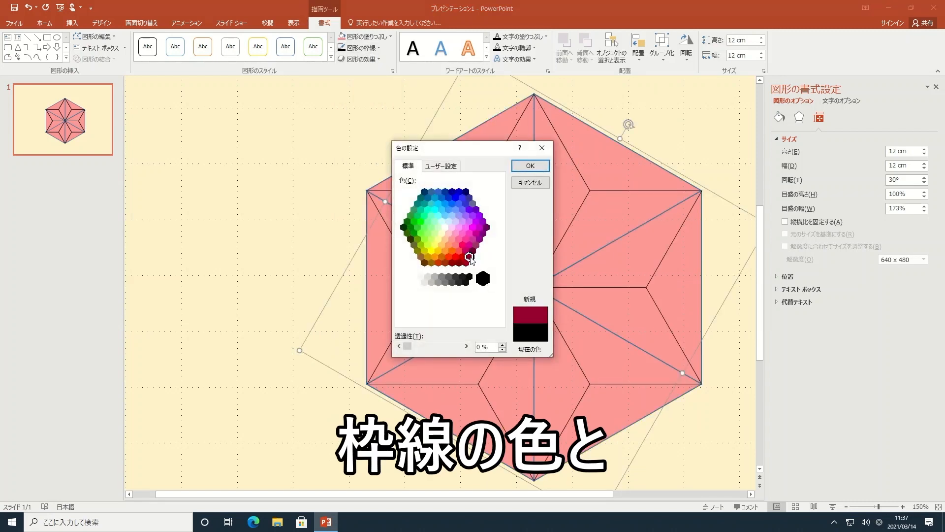
pyautogui.click(531, 166)
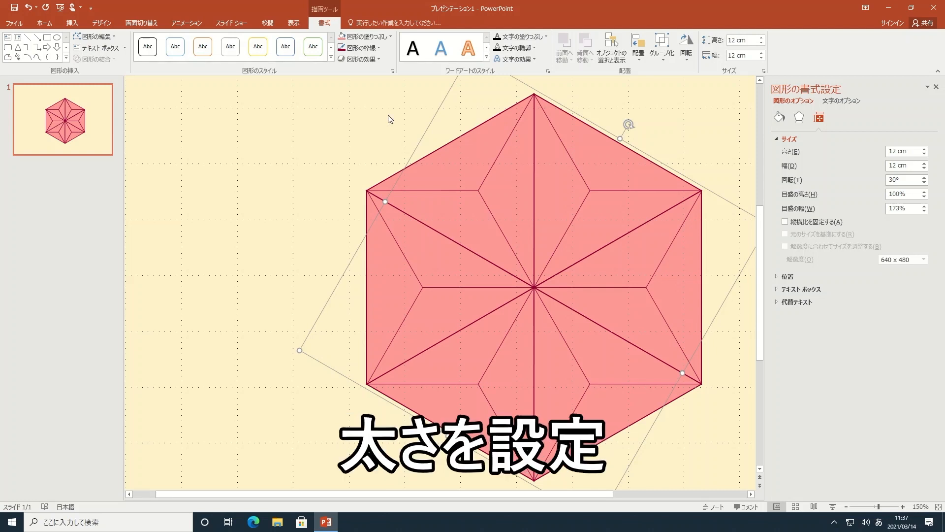
pyautogui.click(363, 48)
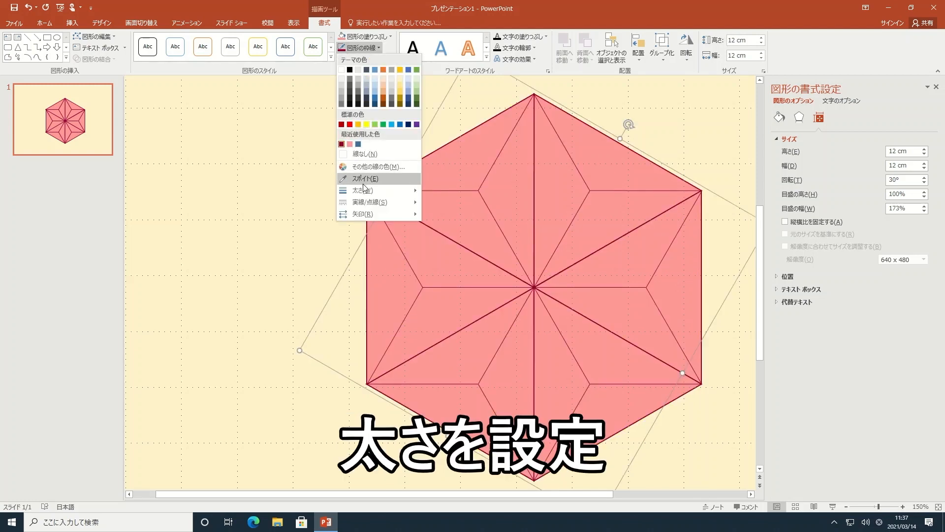
pyautogui.moveTo(364, 192)
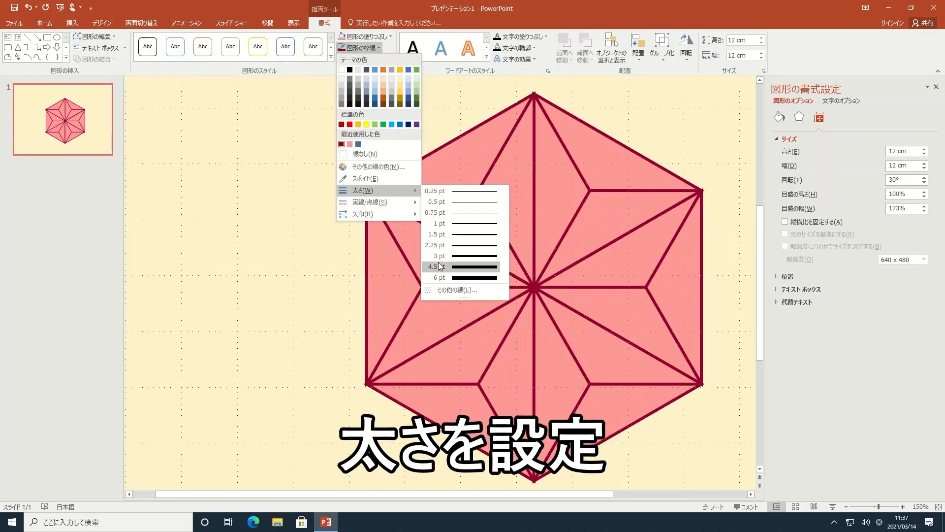
pyautogui.click(447, 268)
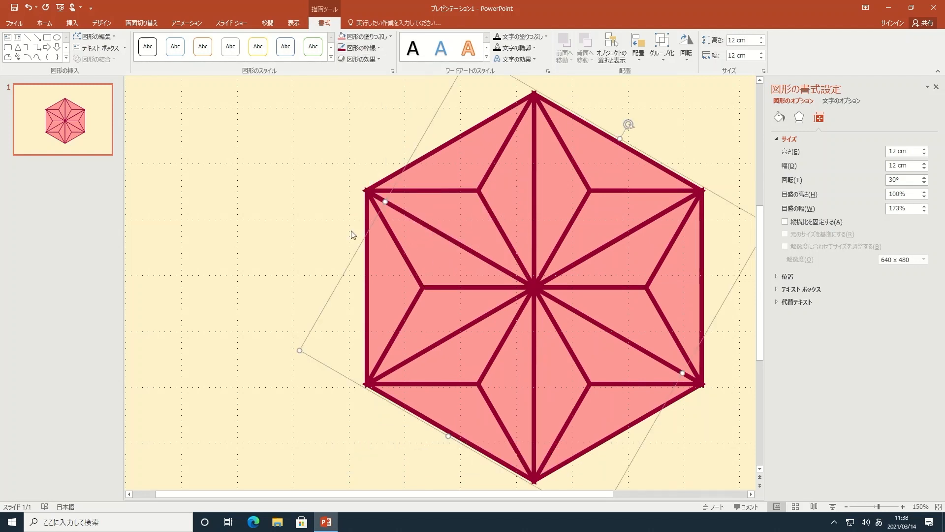
# Copy the hexagon group and paste it as a picture on the slide.
pyautogui.click(48, 24)
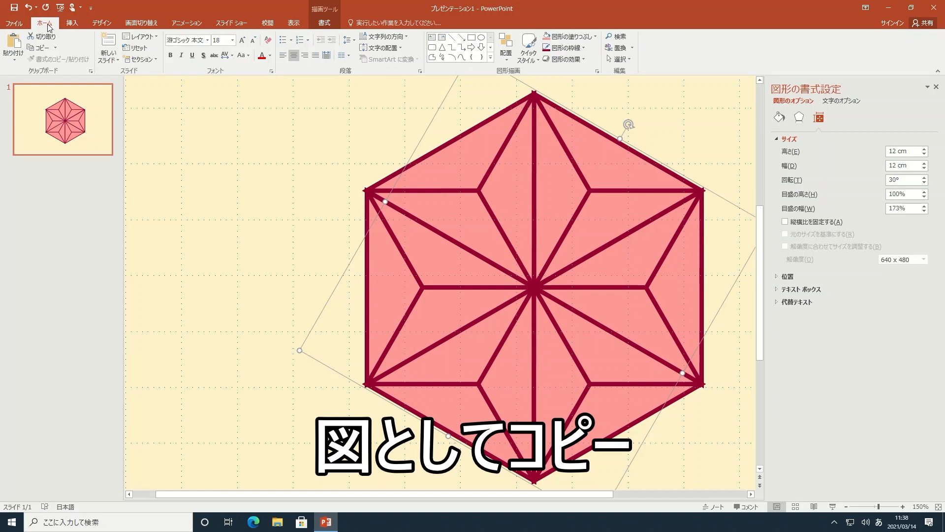
pyautogui.click(43, 51)
pyautogui.click(13, 56)
pyautogui.click(28, 87)
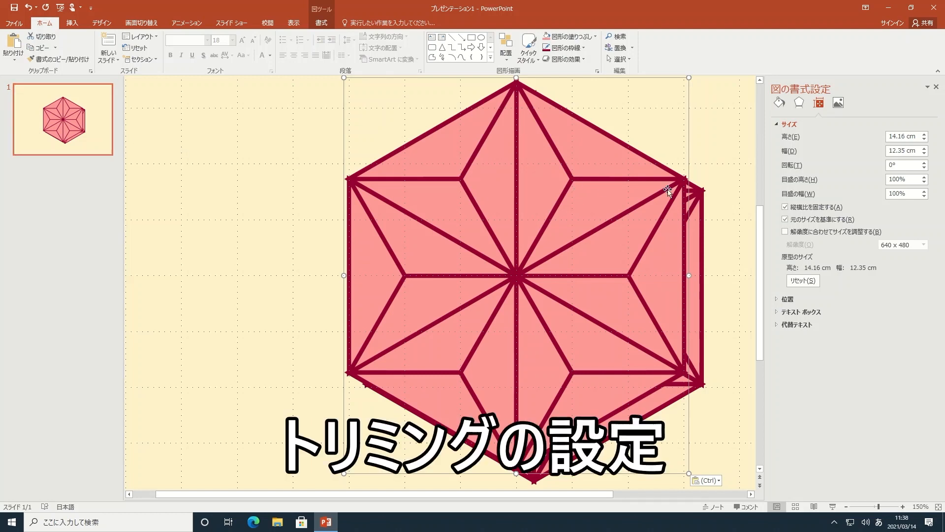
# Set the pasted picture's crop area to 12 cm wide and 6.94 cm high.
pyautogui.click(841, 105)
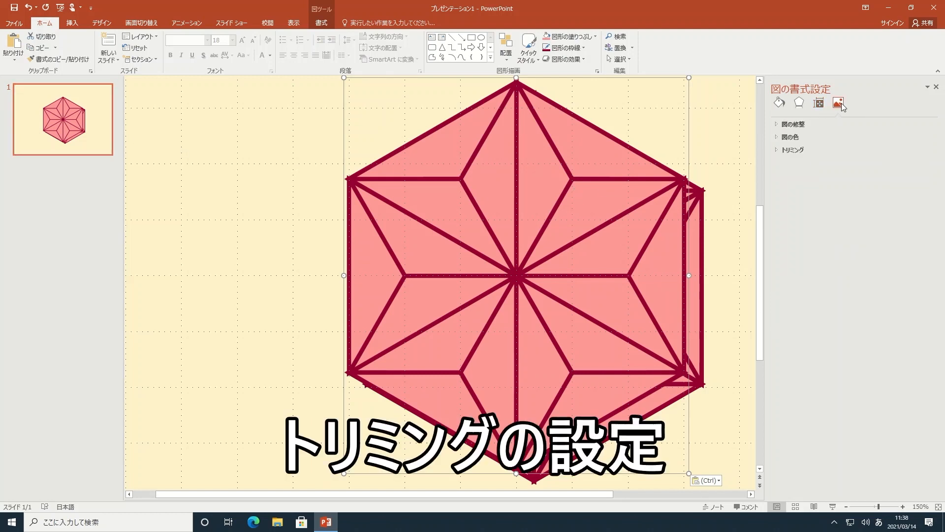
pyautogui.click(793, 150)
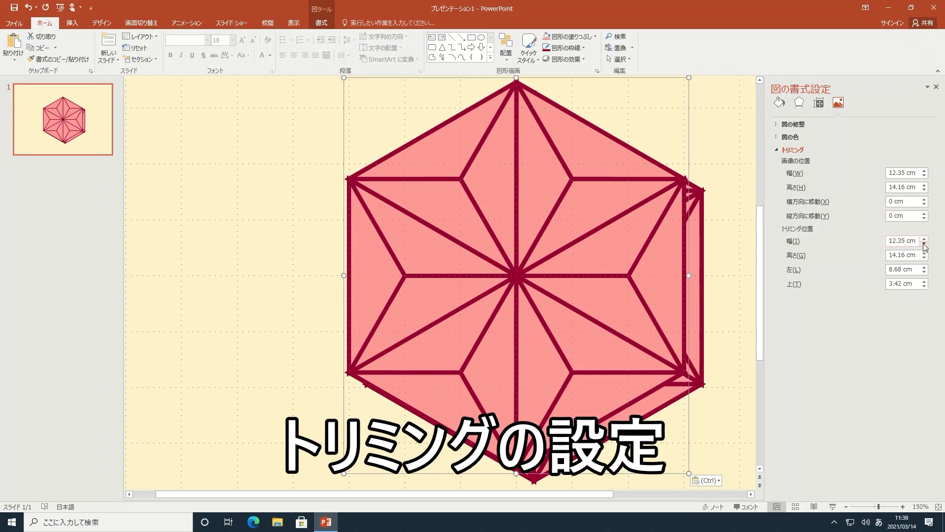
pyautogui.moveTo(917, 242); pyautogui.dragTo(882, 241)
pyautogui.write('12')
pyautogui.press('Return')
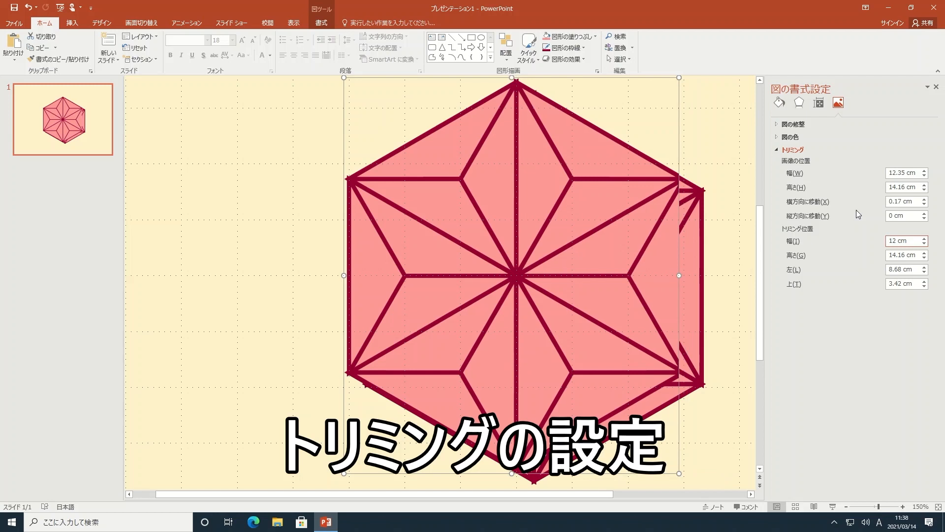
pyautogui.moveTo(917, 255); pyautogui.dragTo(881, 255)
pyautogui.write('6.94')
pyautogui.press('Return')
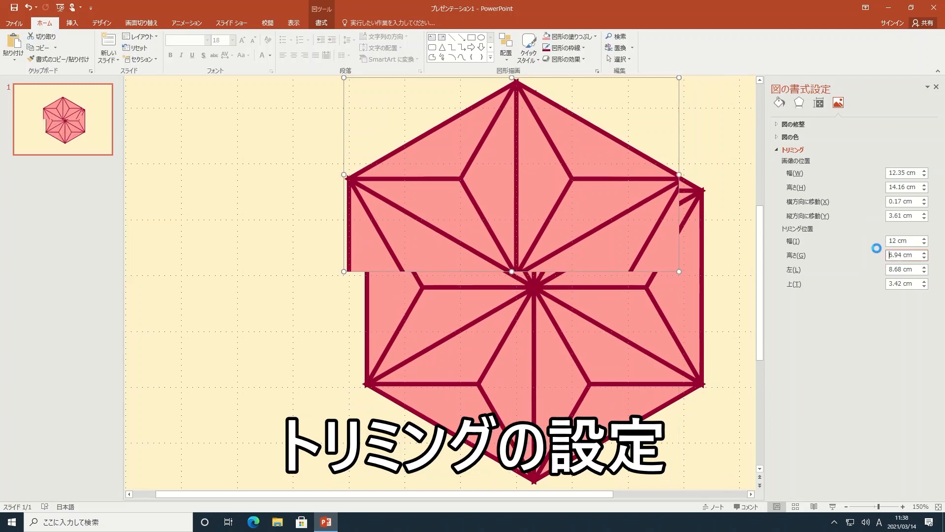
# Set the cropped picture's horizontal and vertical picture offsets to 0 cm.
pyautogui.click(925, 204)
pyautogui.click(924, 205)
pyautogui.click(923, 219)
pyautogui.click(924, 218)
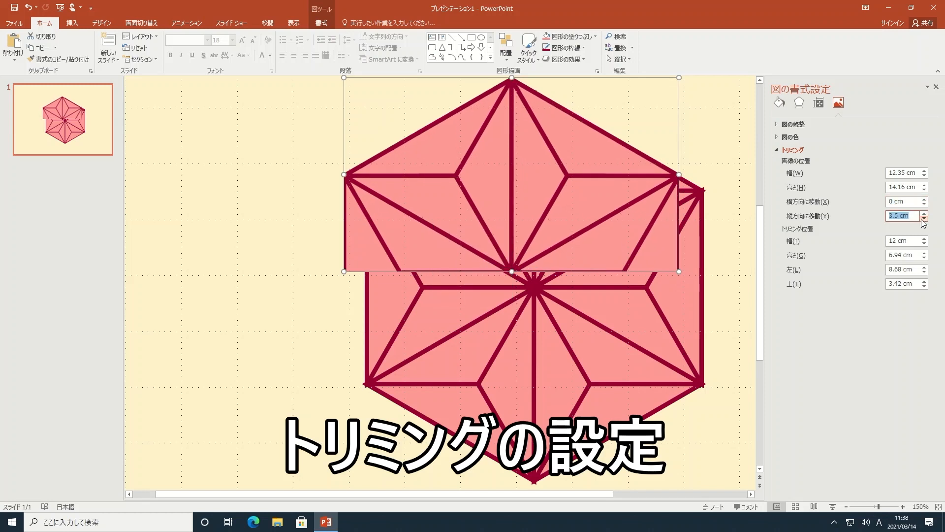
pyautogui.click(923, 219)
pyautogui.click(924, 219)
pyautogui.click(924, 218)
pyautogui.click(924, 219)
pyautogui.click(924, 219)
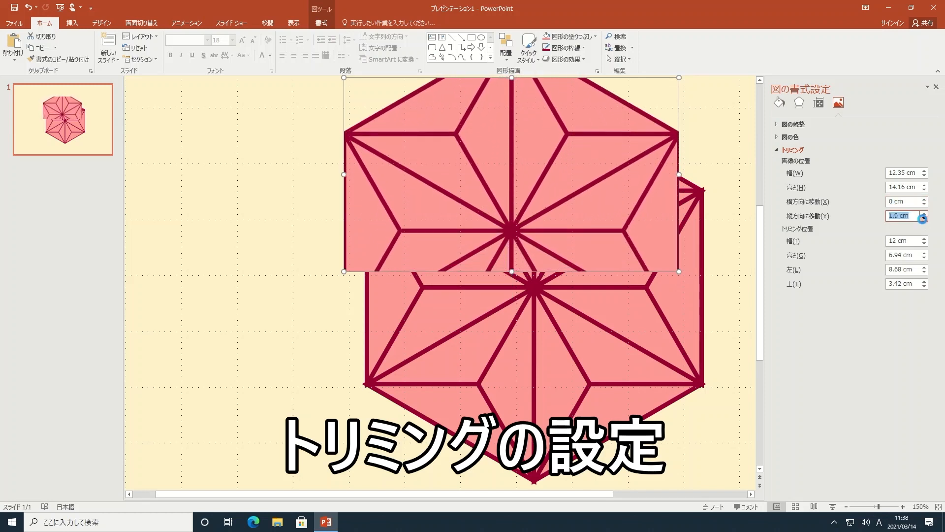
pyautogui.click(924, 219)
pyautogui.click(924, 219)
pyautogui.click(923, 219)
pyautogui.click(923, 219)
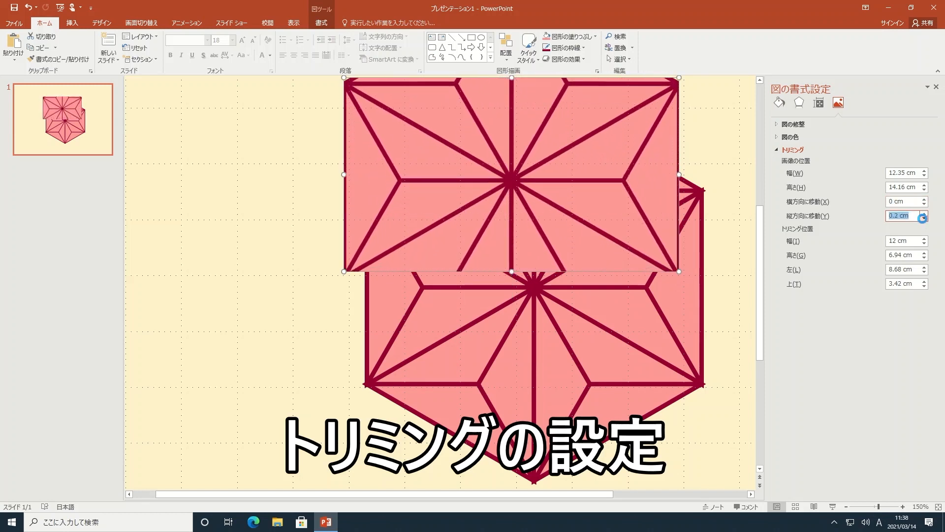
pyautogui.click(923, 218)
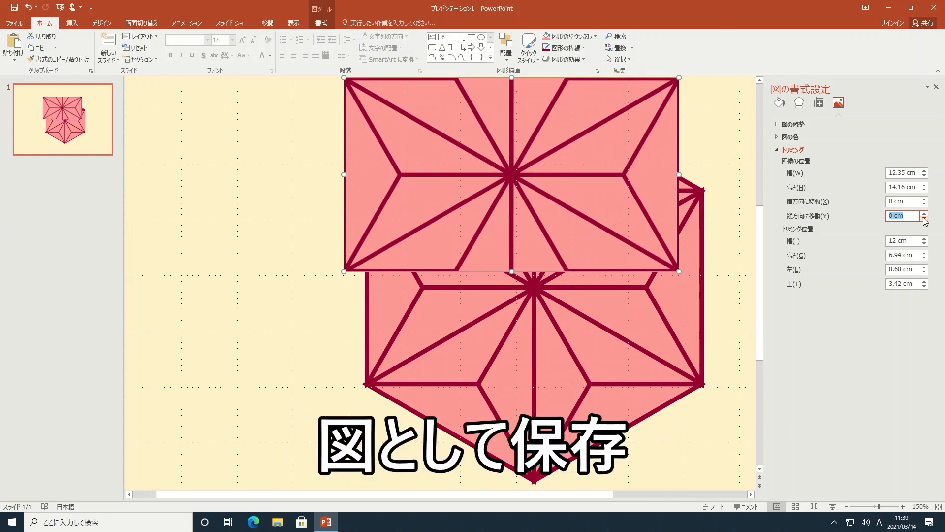
# Save the cropped picture as a PNG file named 麻の葉 in the ピクチャ folder.
pyautogui.rightClick(557, 191)
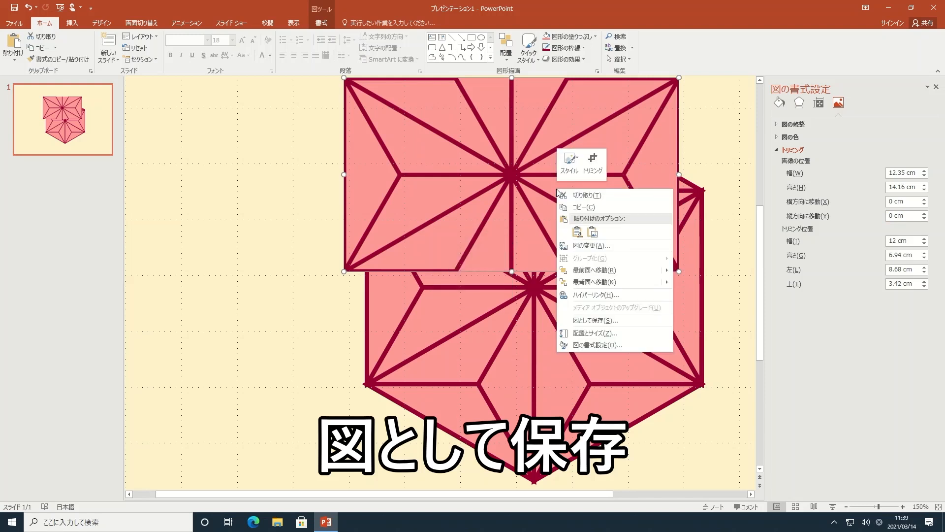
pyautogui.click(629, 321)
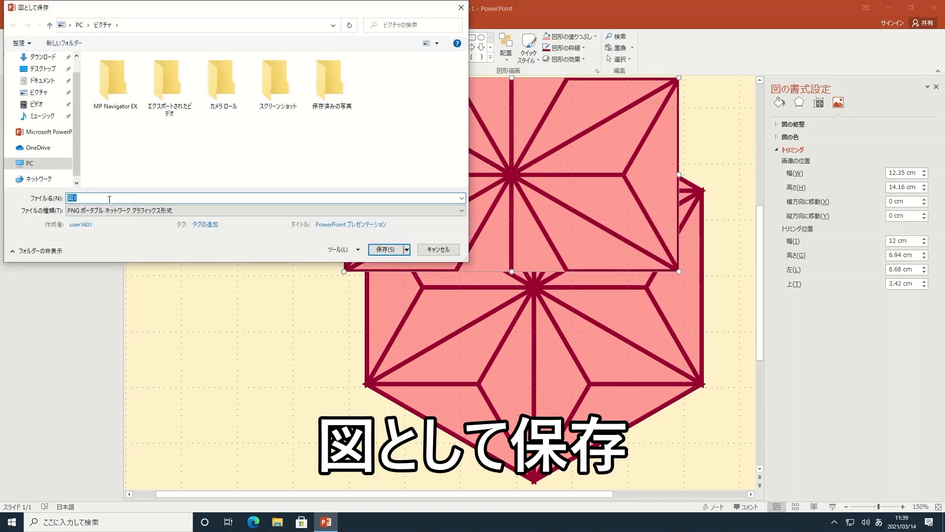
pyautogui.write('asano')
pyautogui.press('space')
pyautogui.press('space')
pyautogui.press('space')
pyautogui.press('space')
pyautogui.press('space')
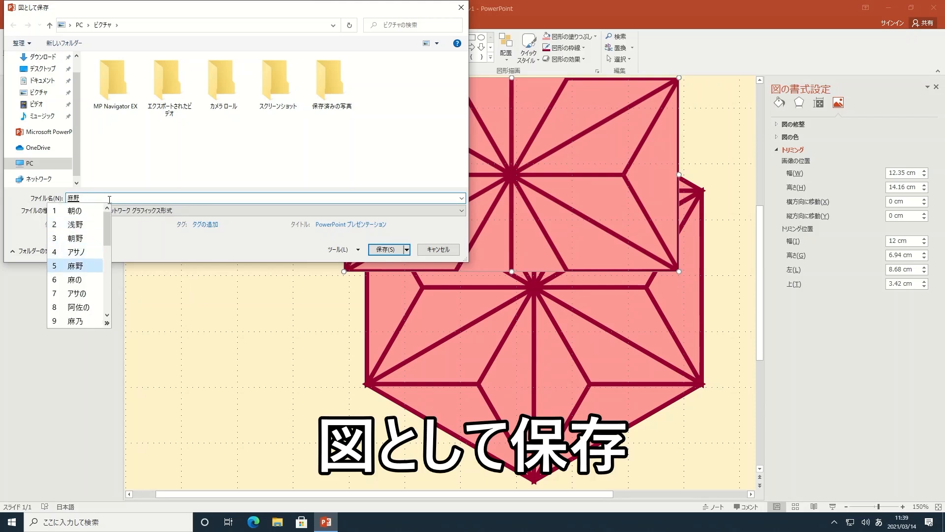
pyautogui.press('space')
pyautogui.press('Return')
pyautogui.write('ha')
pyautogui.press('space')
pyautogui.press('space')
pyautogui.press('Return')
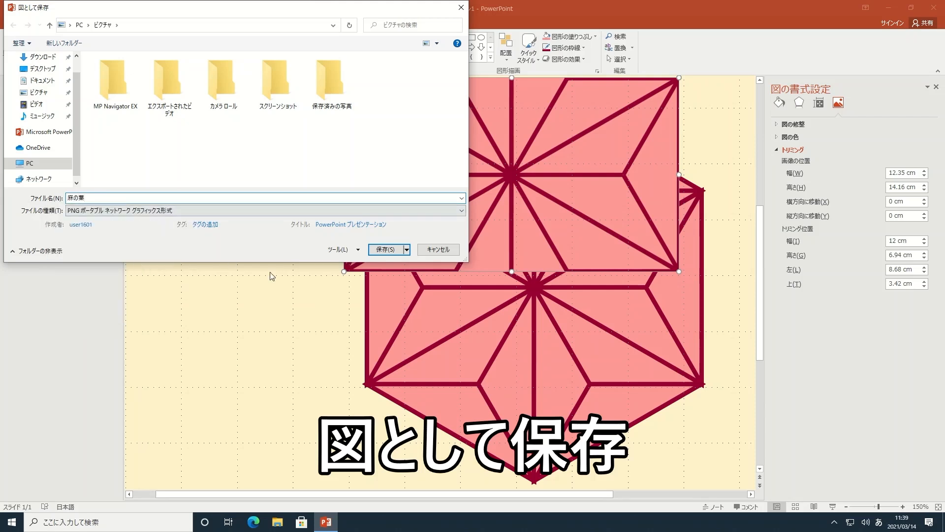
pyautogui.click(388, 250)
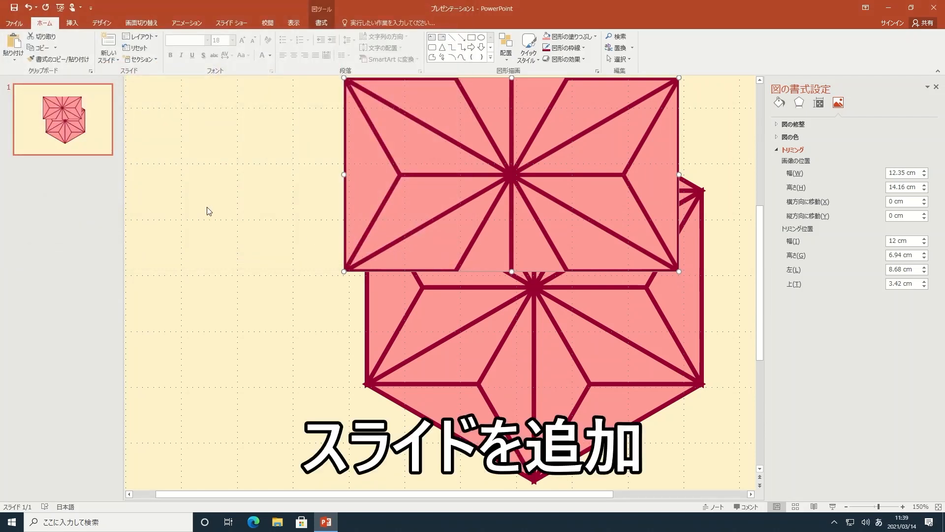
# Add a new slide after slide 1 and fill its background with the 麻の葉 picture file.
pyautogui.click(97, 124)
pyautogui.press('Return')
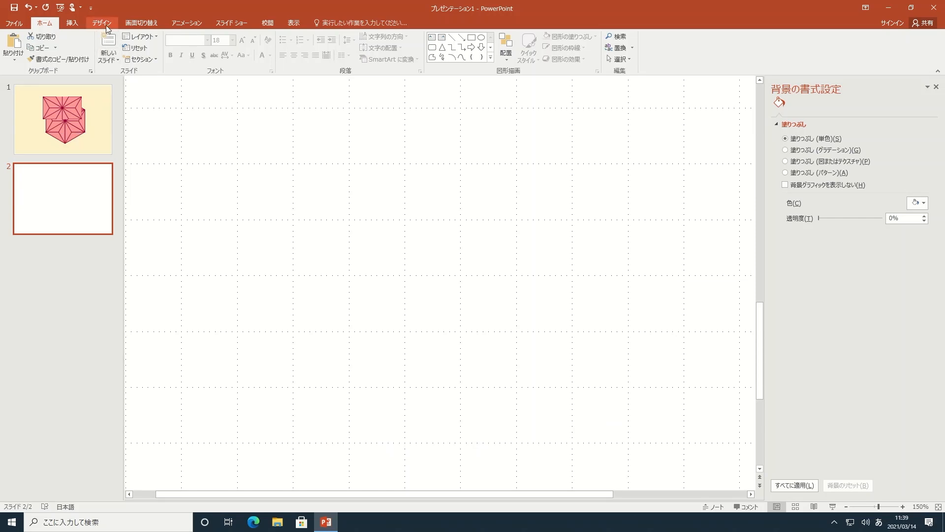
pyautogui.click(786, 162)
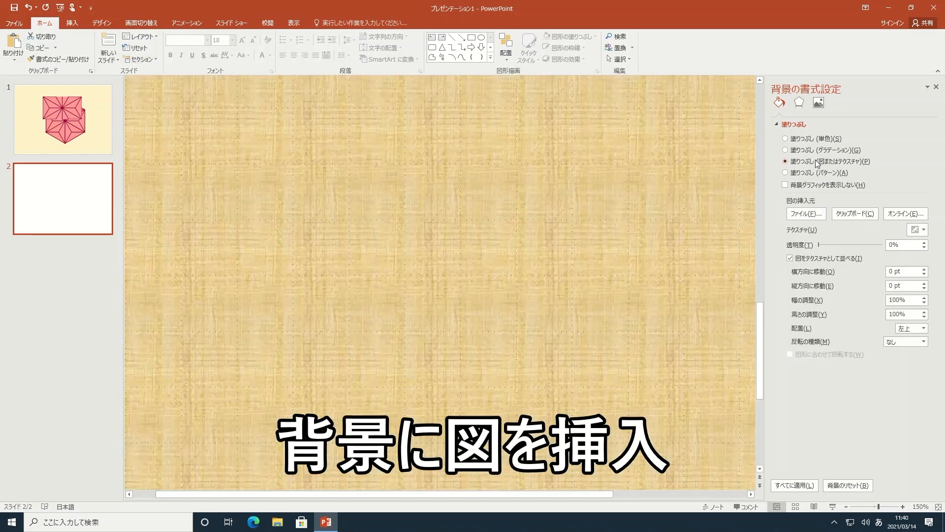
pyautogui.click(817, 217)
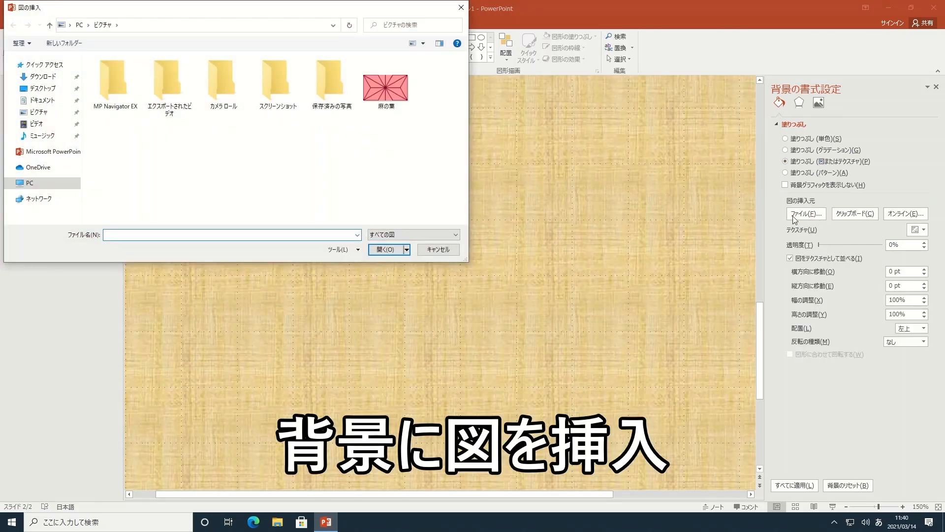
pyautogui.click(399, 95)
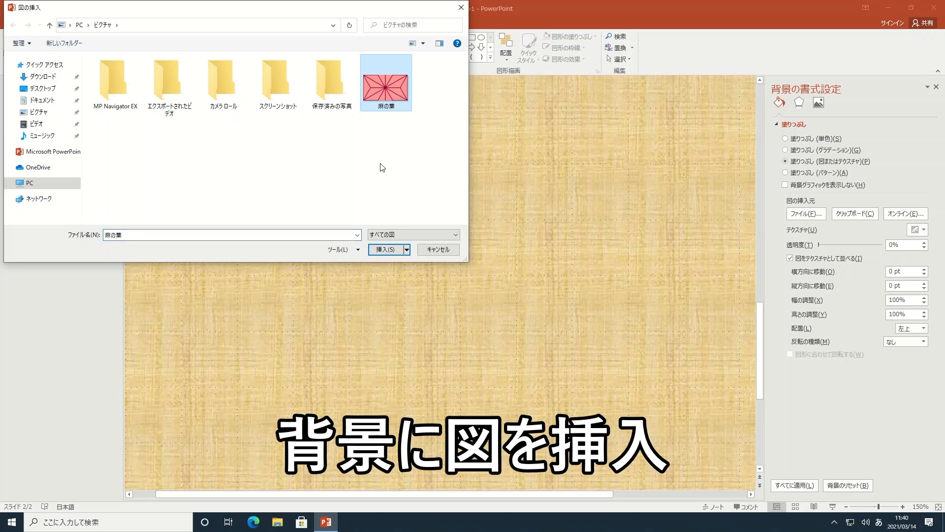
pyautogui.click(388, 249)
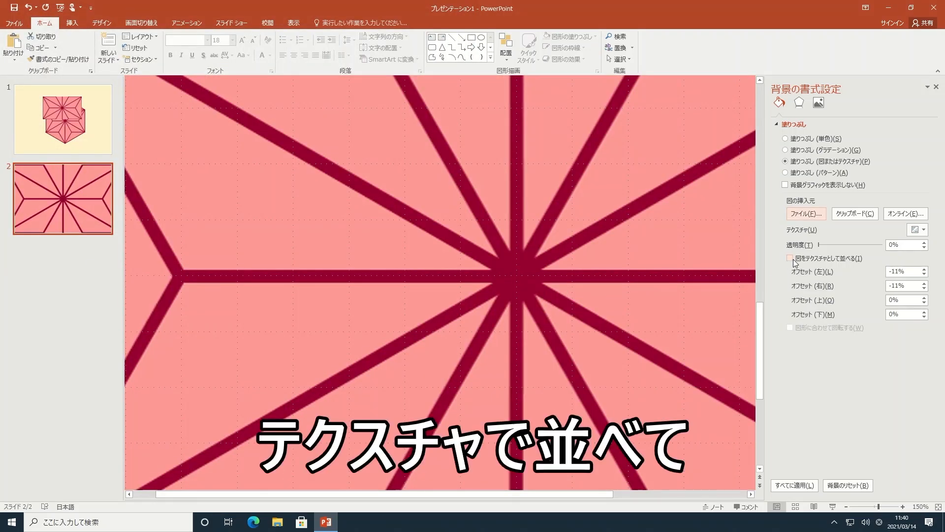
# Tile the background picture as a texture and scale it to 20% in width and height.
pyautogui.click(791, 259)
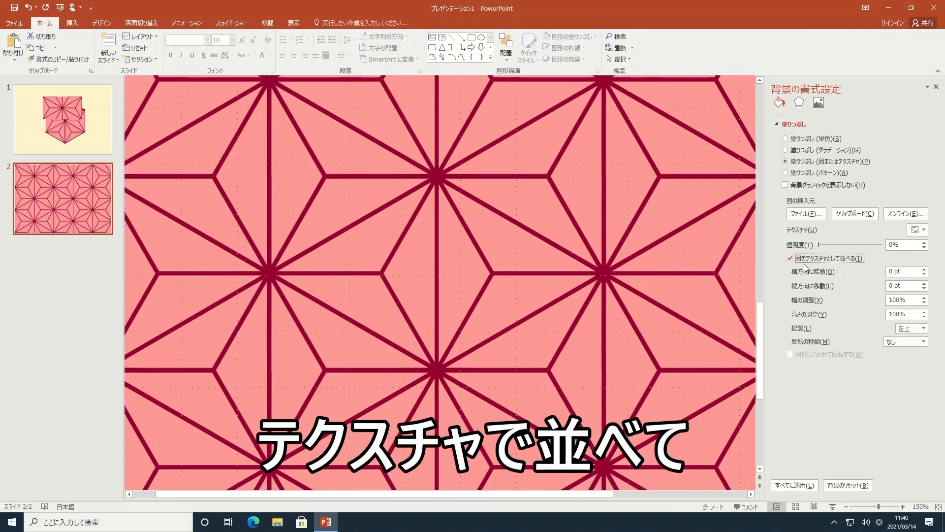
pyautogui.moveTo(910, 300); pyautogui.dragTo(880, 319)
pyautogui.write('20')
pyautogui.press('Return')
pyautogui.write('2')
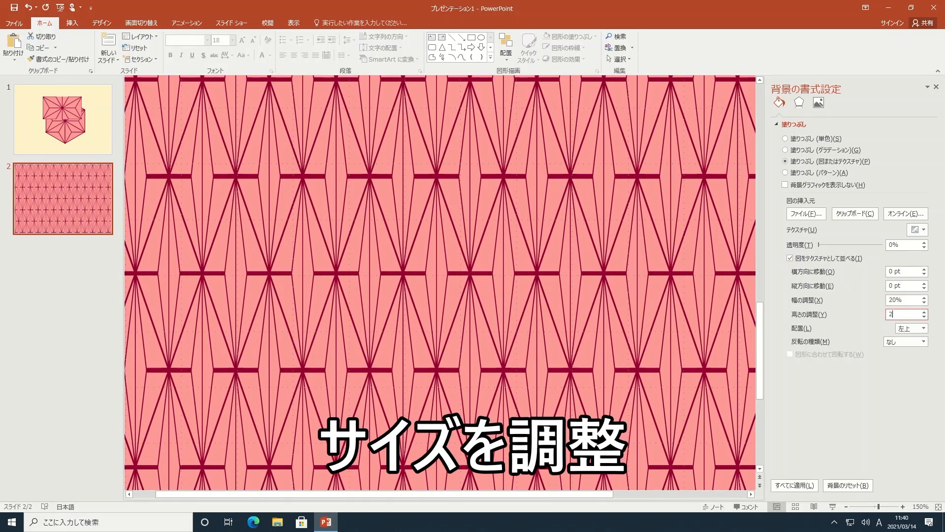
pyautogui.write('0')
pyautogui.press('Return')
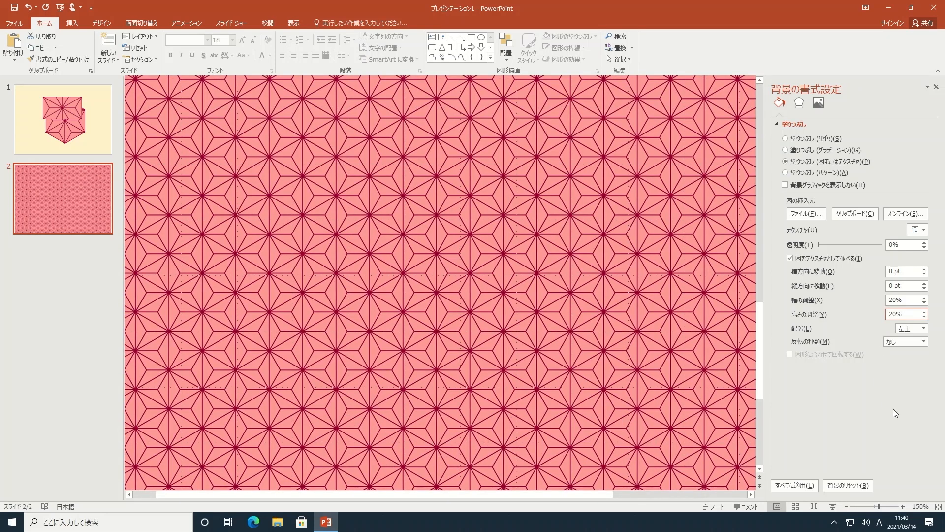
# Open the print preview of the patterned slide.
pyautogui.click(939, 507)
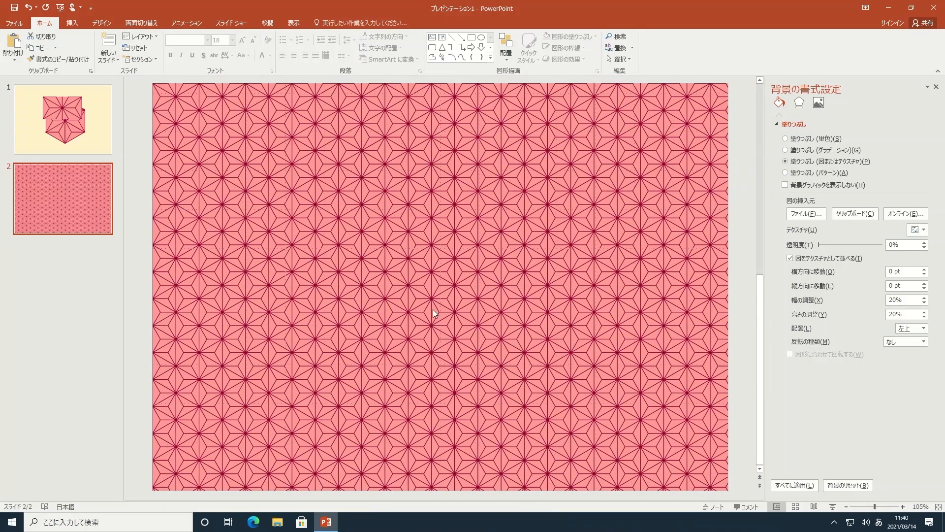
pyautogui.click(16, 25)
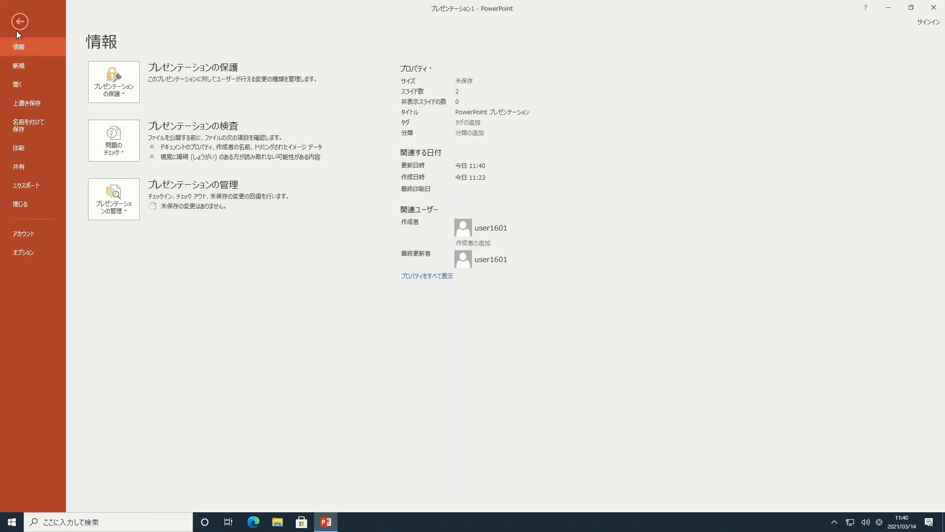
pyautogui.click(45, 149)
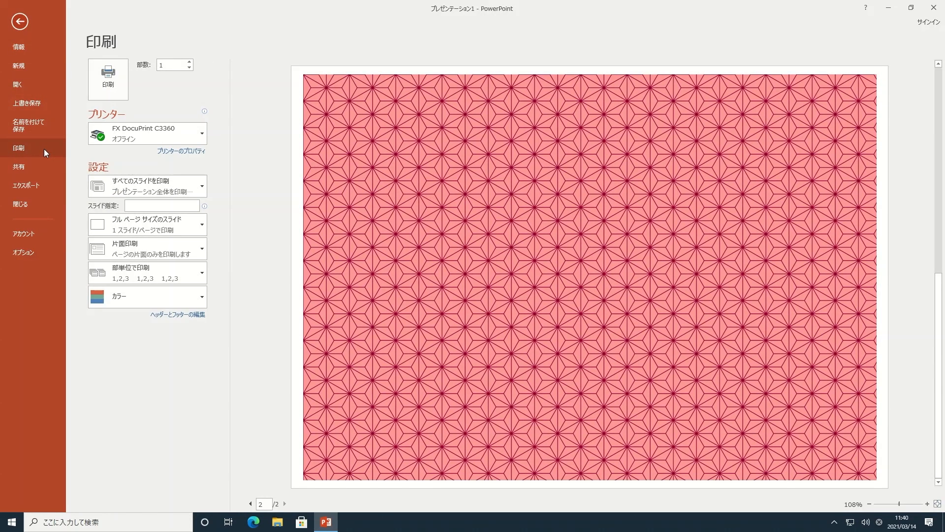